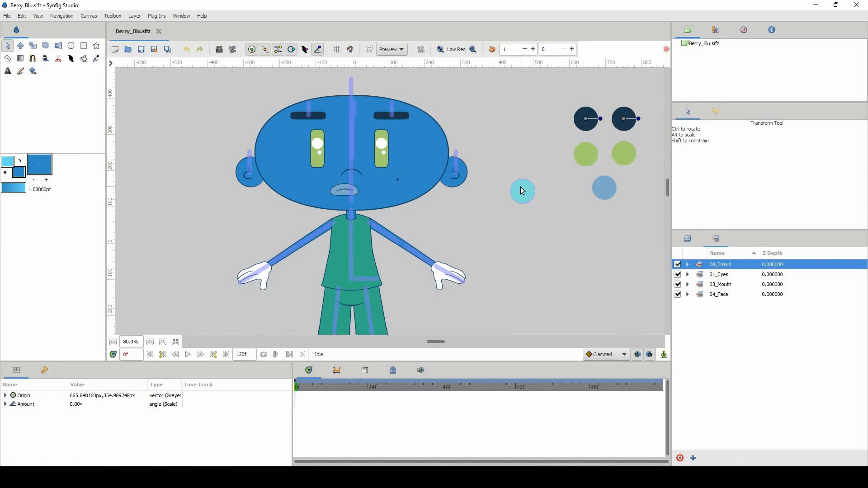
Rename the 00_Brows set to 00_Brows_SHAPES.
{"action": "left_click_drag", "start_coordinate": [503, 193], "coordinate": [527, 219]}
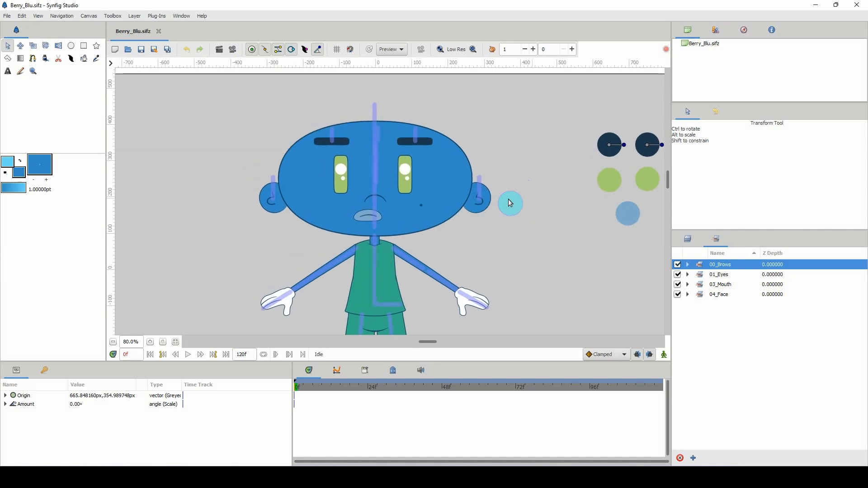
{"action": "double_click", "coordinate": [722, 264]}
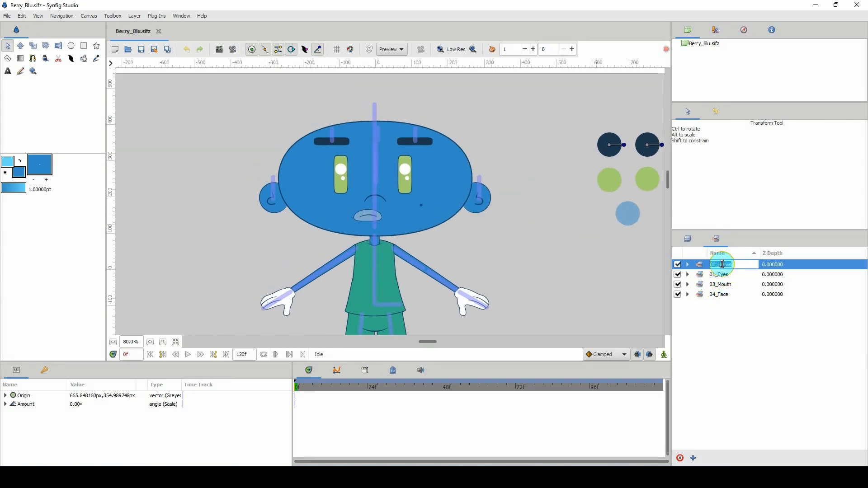
{"action": "left_click", "coordinate": [738, 266]}
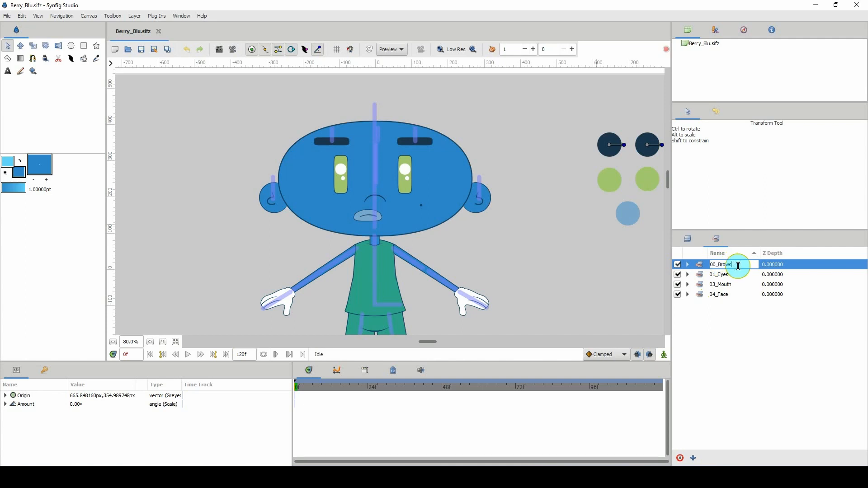
{"action": "type", "text": "_SHAPES"}
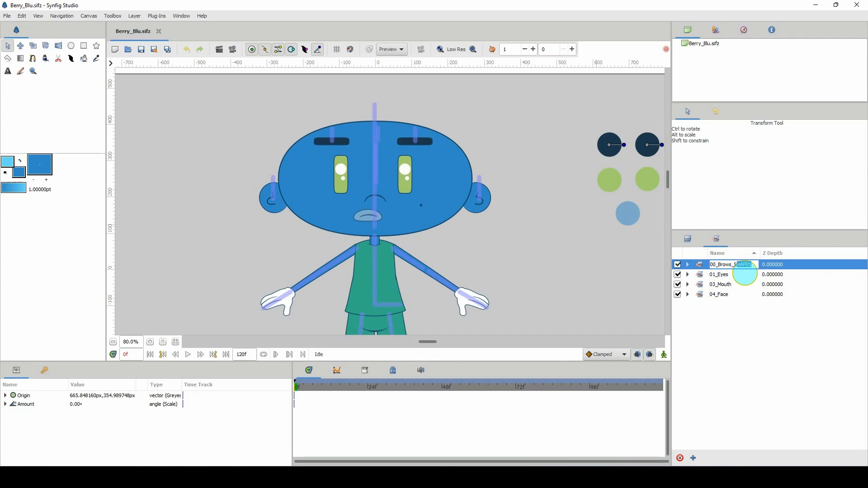
{"action": "key", "text": "Return"}
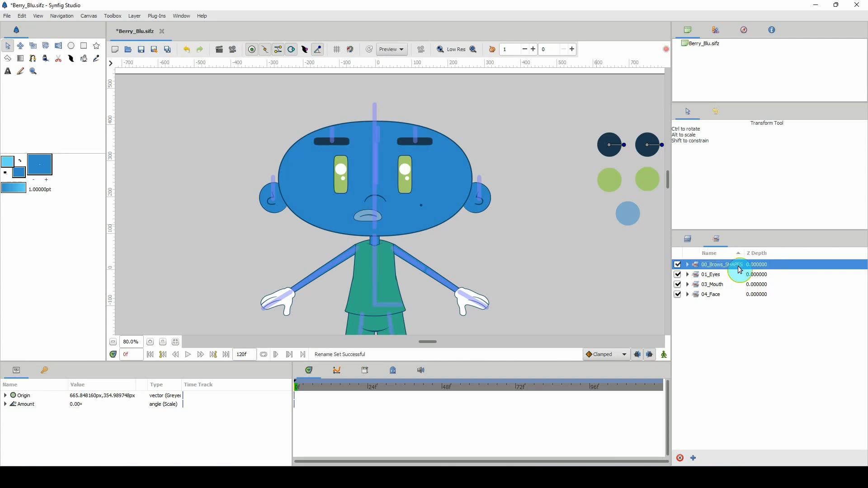
Rename the 01_Eyes set to 01_Eye_SHAPES.
{"action": "double_click", "coordinate": [715, 274]}
{"action": "left_click", "coordinate": [729, 276]}
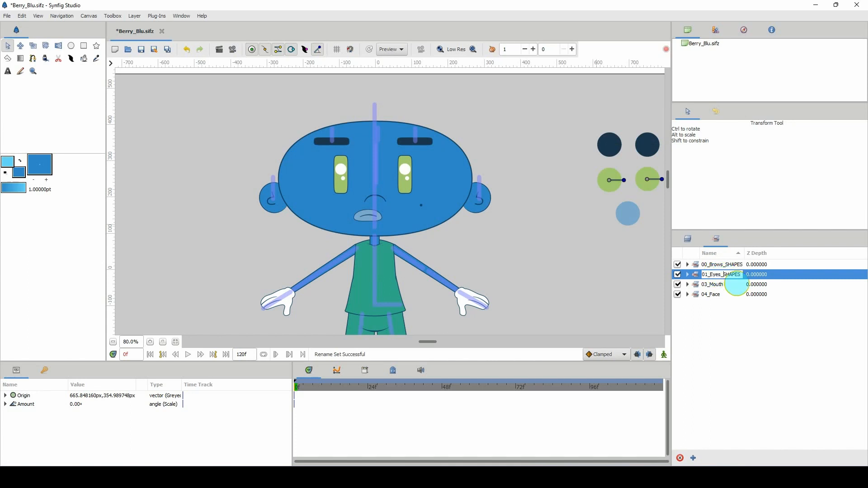
{"action": "left_click", "coordinate": [736, 284]}
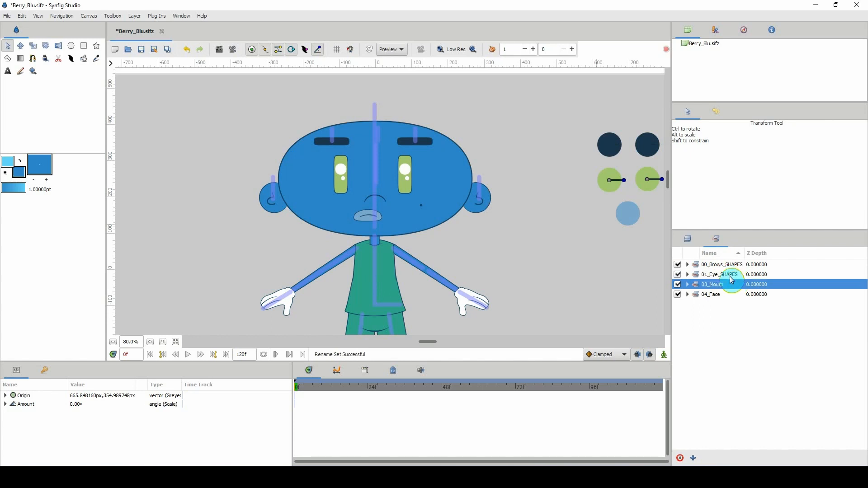
{"action": "left_click", "coordinate": [717, 275]}
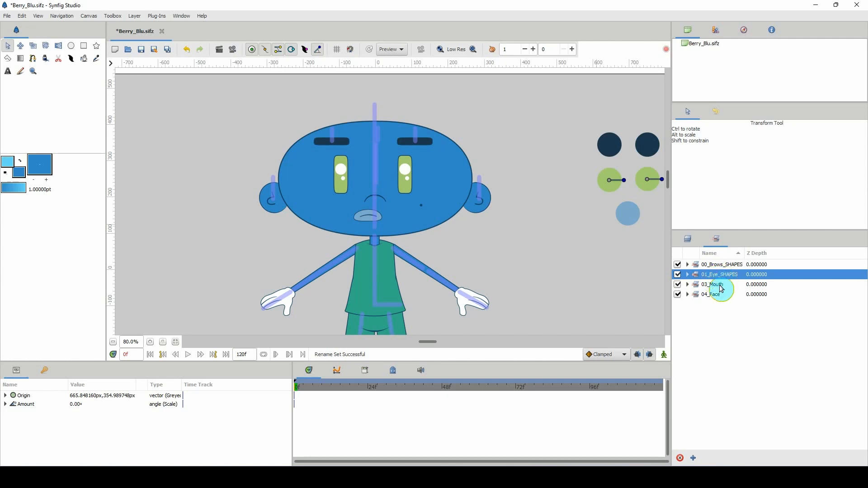
Rename the 03_Mouth set to 03_Mouth_SHAPES.
{"action": "double_click", "coordinate": [727, 284]}
{"action": "type", "text": "_"}
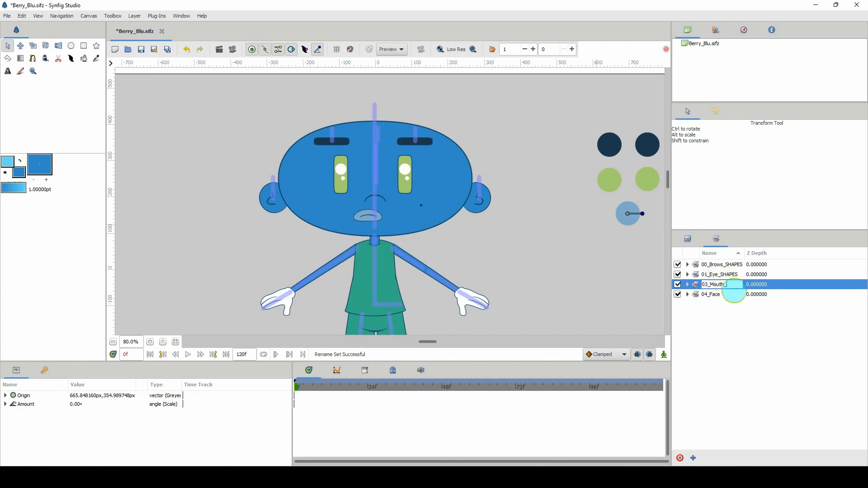
{"action": "type", "text": "SHAPES"}
{"action": "left_click", "coordinate": [734, 294]}
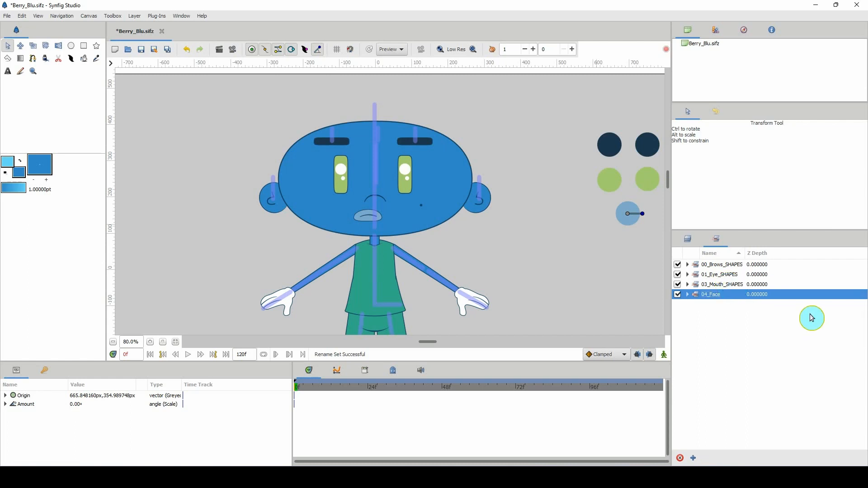
Correct the brow set's name to 00_Brow_SHAPES and select that set to show its control handles.
{"action": "double_click", "coordinate": [721, 264]}
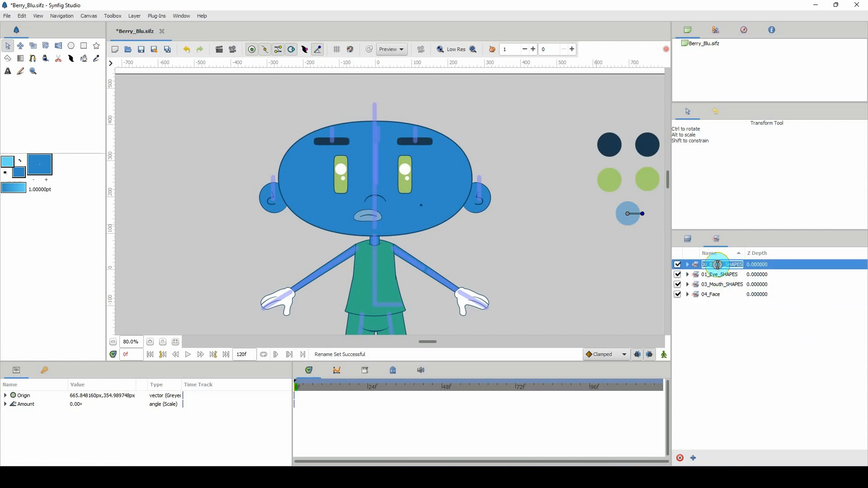
{"action": "left_click", "coordinate": [741, 276]}
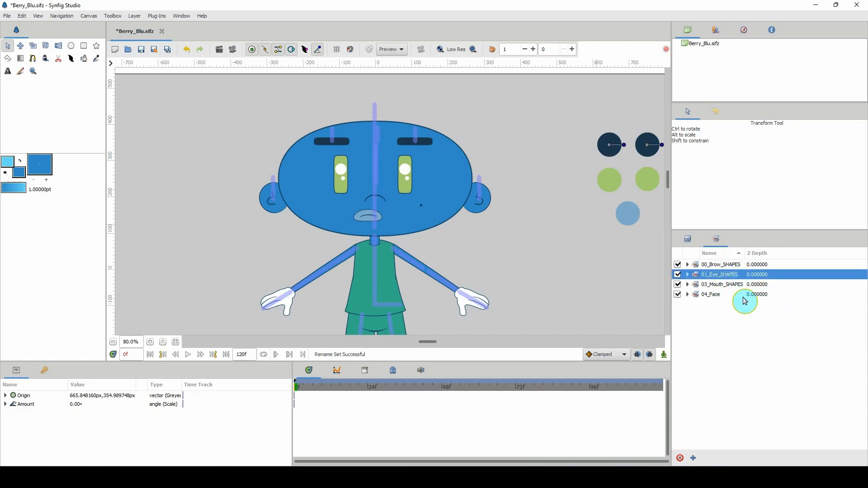
{"action": "left_click", "coordinate": [683, 264]}
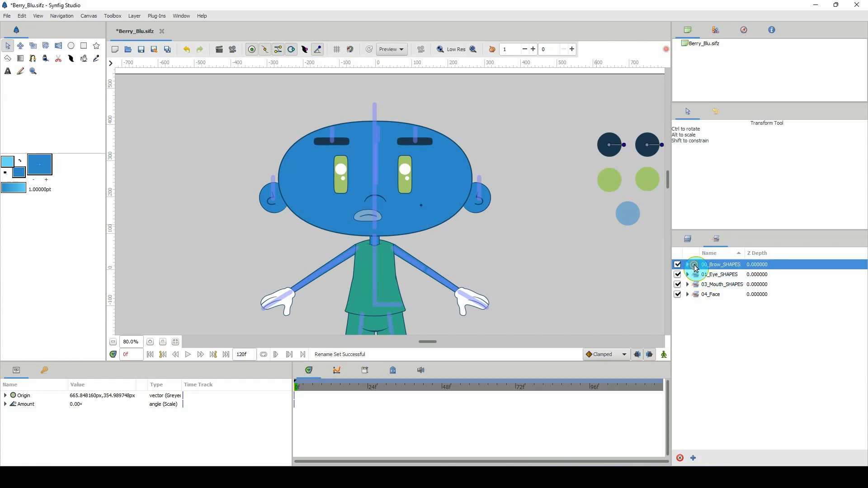
{"action": "left_click_drag", "start_coordinate": [535, 249], "coordinate": [501, 232]}
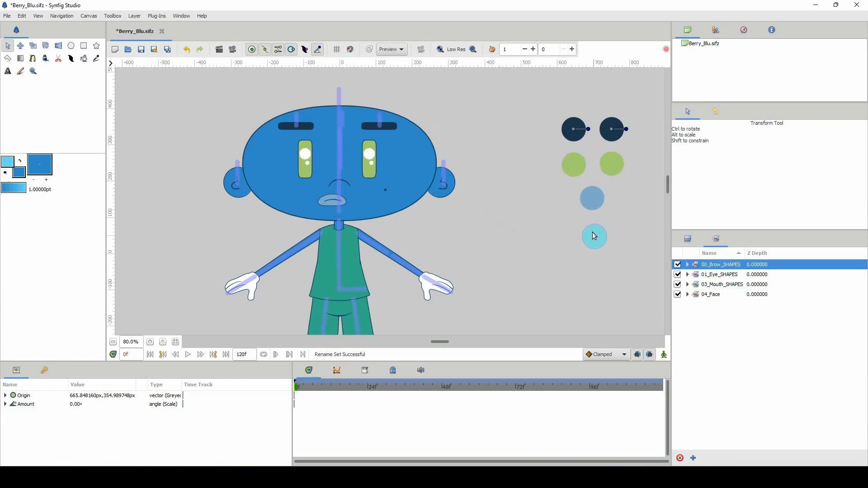
Show the layer list and collapse the Controls group.
{"action": "left_click", "coordinate": [687, 239]}
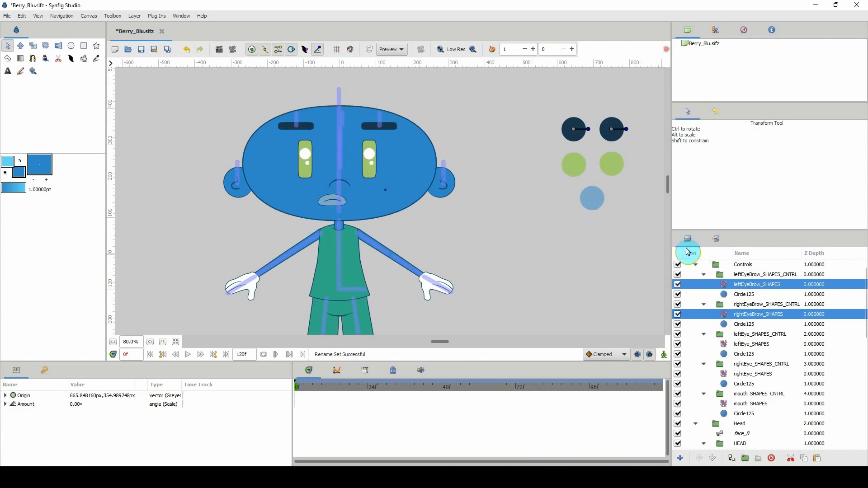
{"action": "left_click", "coordinate": [703, 275]}
{"action": "left_click", "coordinate": [696, 265]}
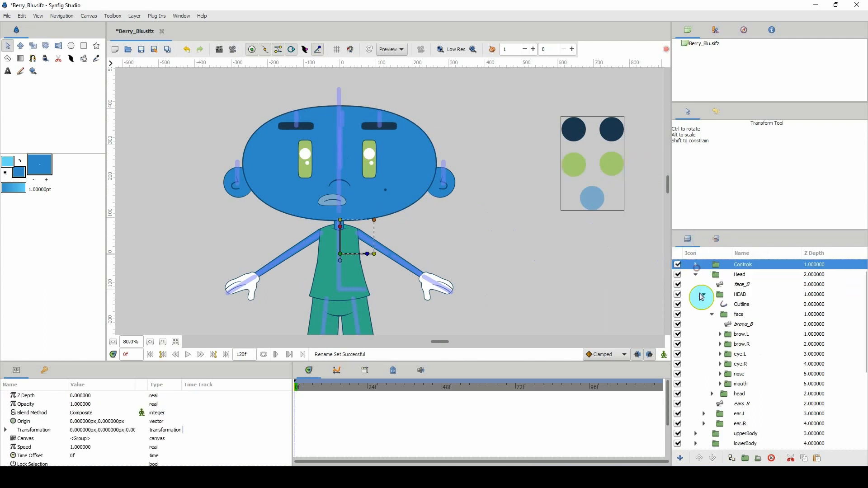
{"action": "scroll", "coordinate": [700, 295], "scroll_direction": "up", "scroll_amount": 1}
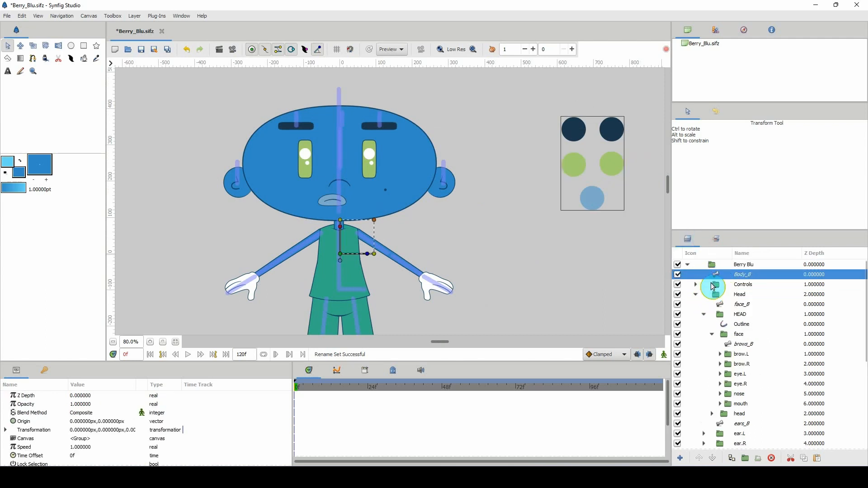
Add the Body_B skeleton layer to a new set named 06_Body.
{"action": "left_click", "coordinate": [720, 274]}
{"action": "right_click", "coordinate": [721, 276]}
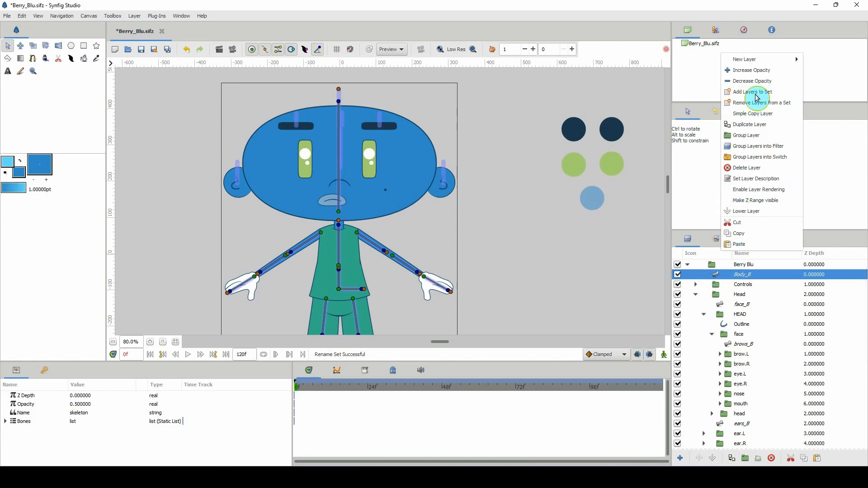
{"action": "left_click", "coordinate": [716, 238]}
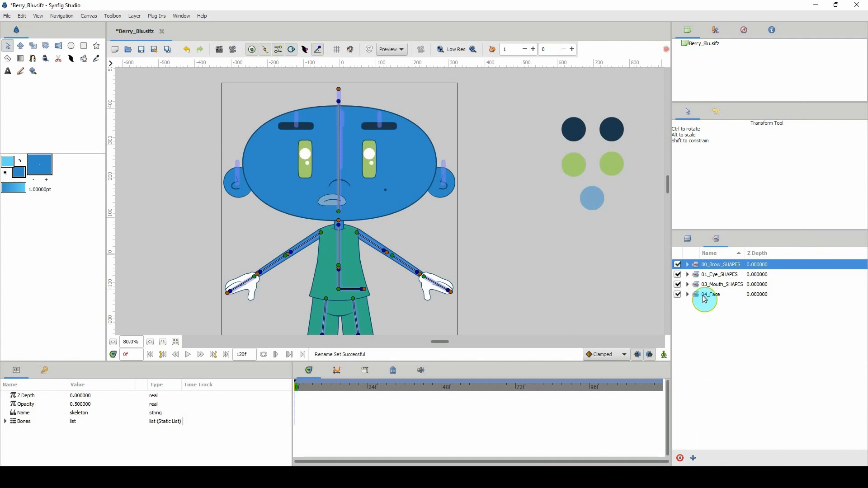
{"action": "left_click", "coordinate": [689, 239]}
{"action": "right_click", "coordinate": [729, 276]}
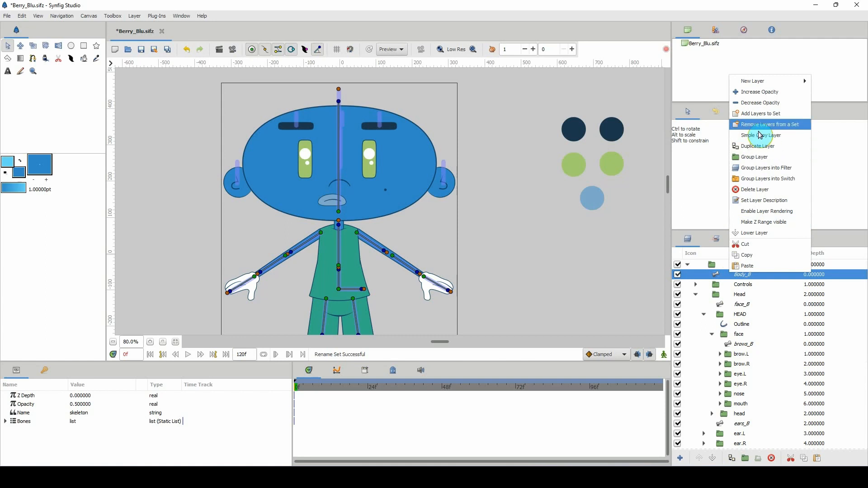
{"action": "left_click", "coordinate": [761, 114]}
{"action": "left_click", "coordinate": [464, 250]}
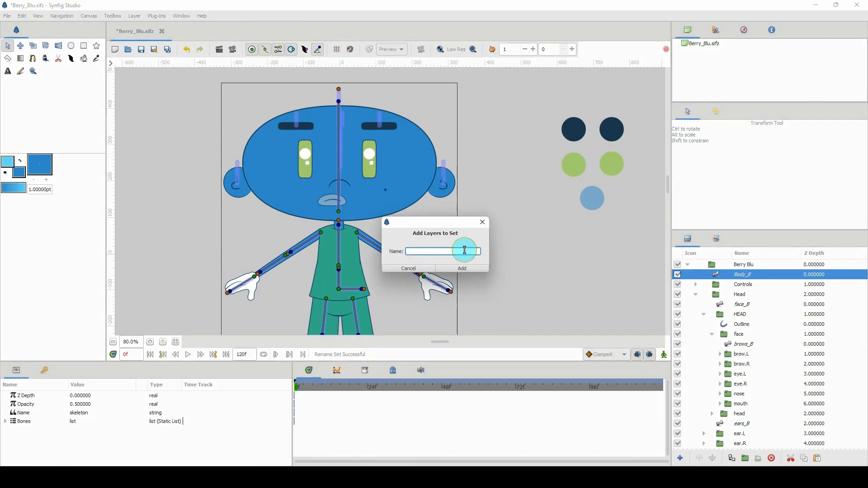
{"action": "type", "text": "06_B"}
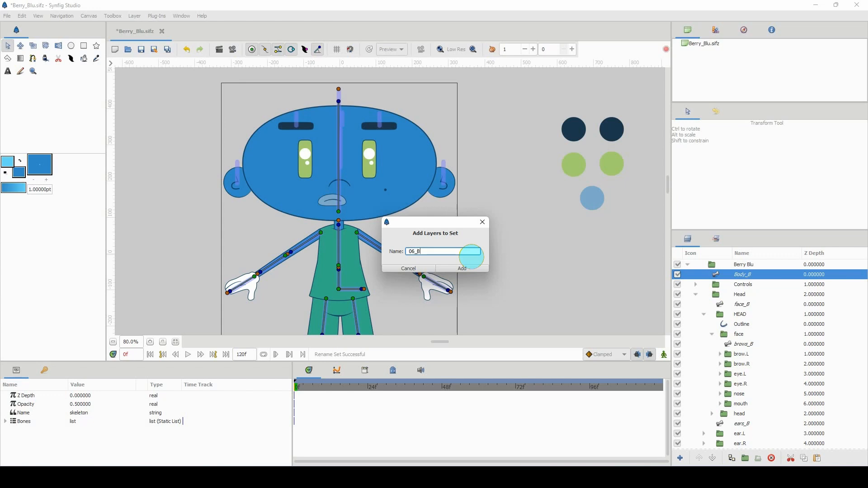
{"action": "type", "text": "ody"}
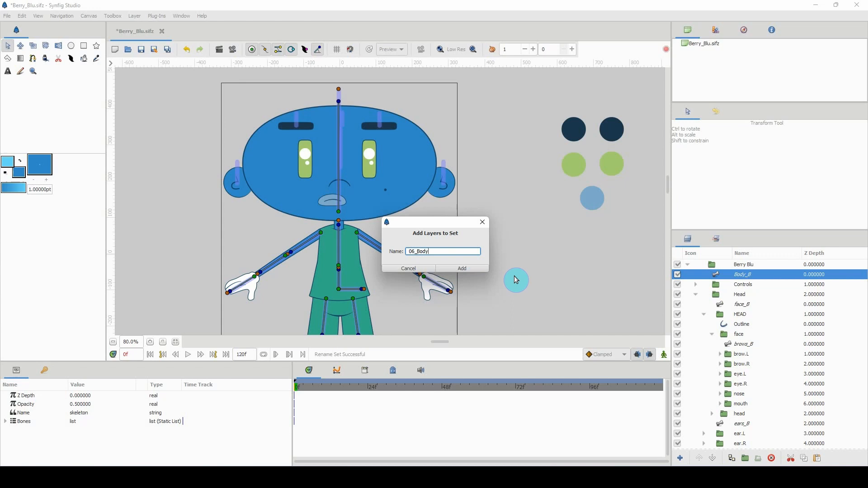
{"action": "left_click", "coordinate": [456, 269]}
Rename the 06_Body set to 05_Body.
{"action": "double_click", "coordinate": [705, 304]}
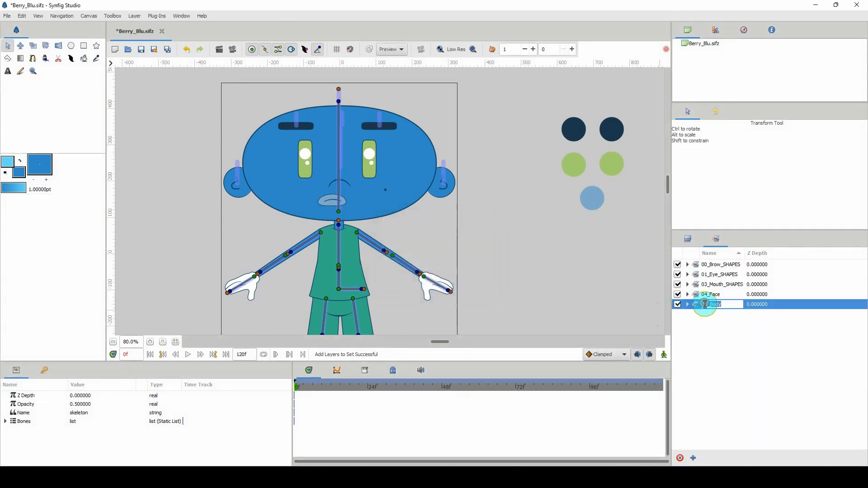
{"action": "left_click", "coordinate": [707, 305]}
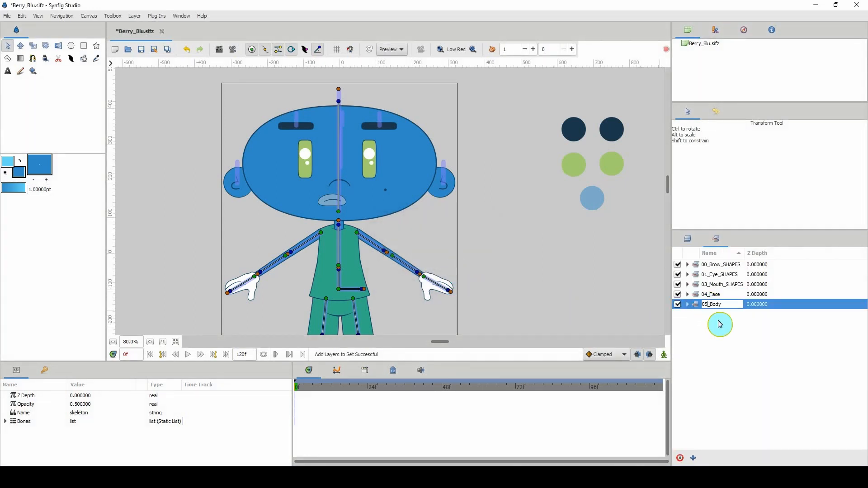
{"action": "key", "text": "Return"}
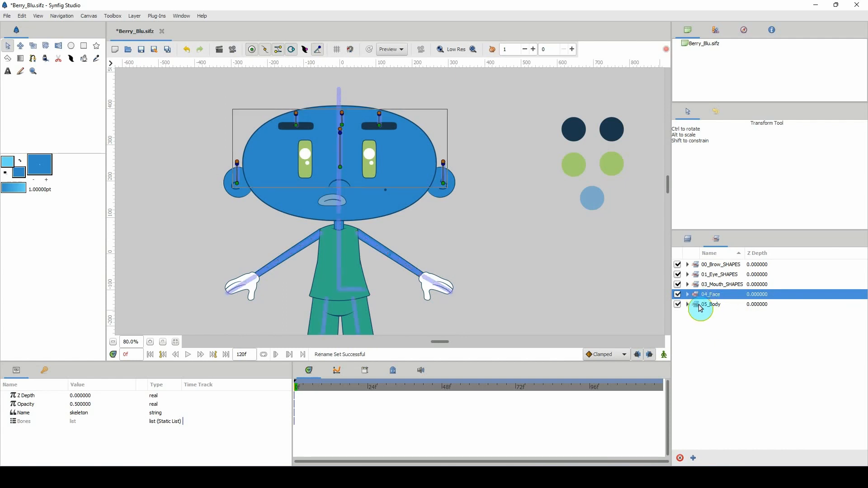
Select the 05_Body set to show the body's bone handles and save the file.
{"action": "left_click", "coordinate": [699, 305]}
{"action": "scroll", "coordinate": [499, 278], "scroll_direction": "down", "scroll_amount": 1}
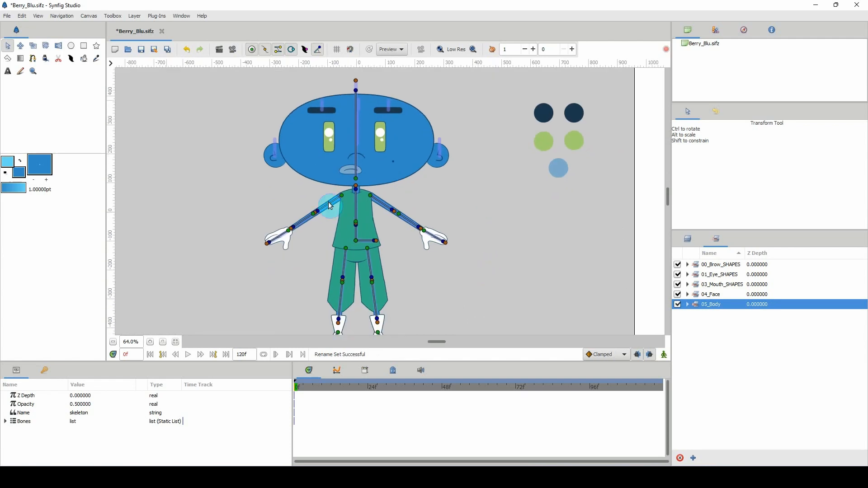
{"action": "left_click", "coordinate": [144, 56]}
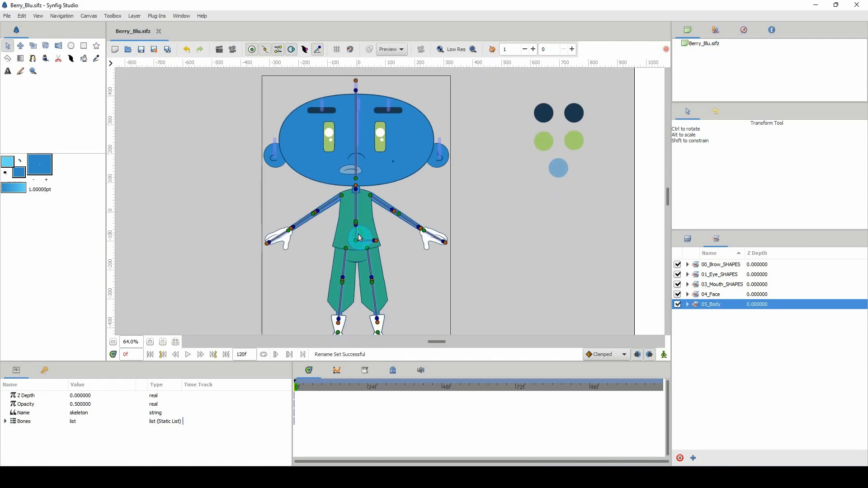
Examine the body skeleton's bone handles over the head, arms and legs, toggling the visibility of the vertex and position handles.
{"action": "left_click_drag", "start_coordinate": [361, 235], "coordinate": [332, 229]}
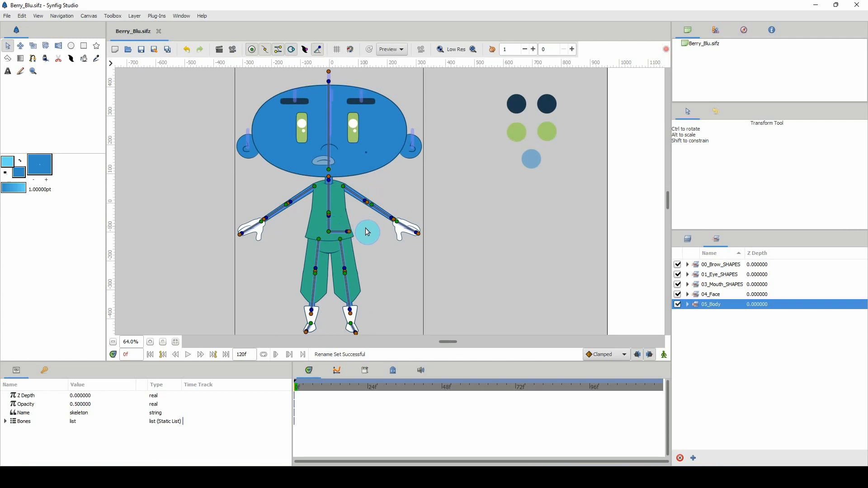
{"action": "left_click_drag", "start_coordinate": [366, 228], "coordinate": [405, 241]}
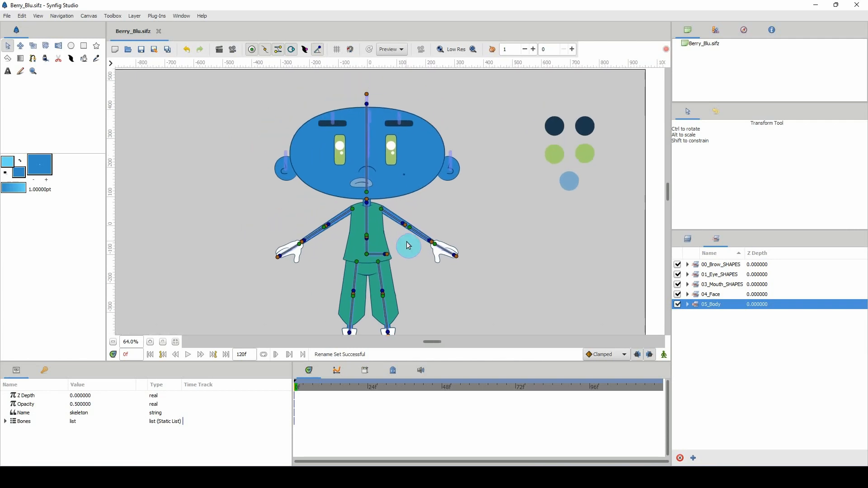
{"action": "scroll", "coordinate": [406, 220], "scroll_direction": "up", "scroll_amount": 2}
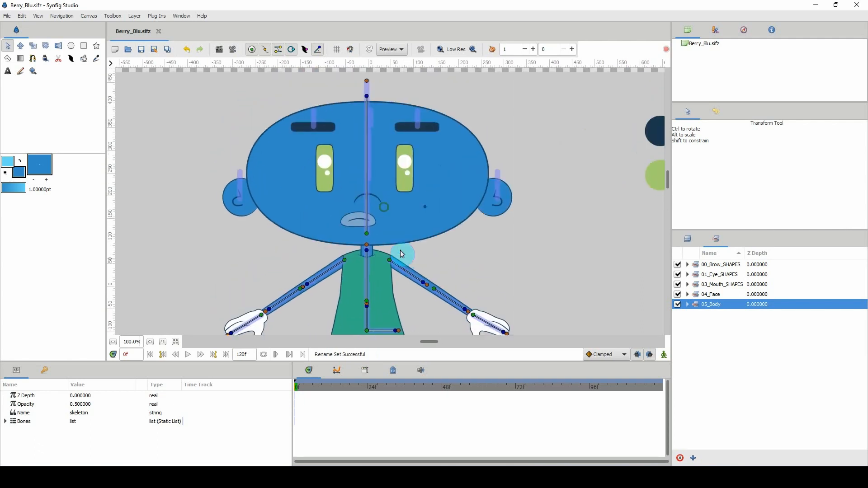
{"action": "left_click_drag", "start_coordinate": [394, 246], "coordinate": [394, 180]}
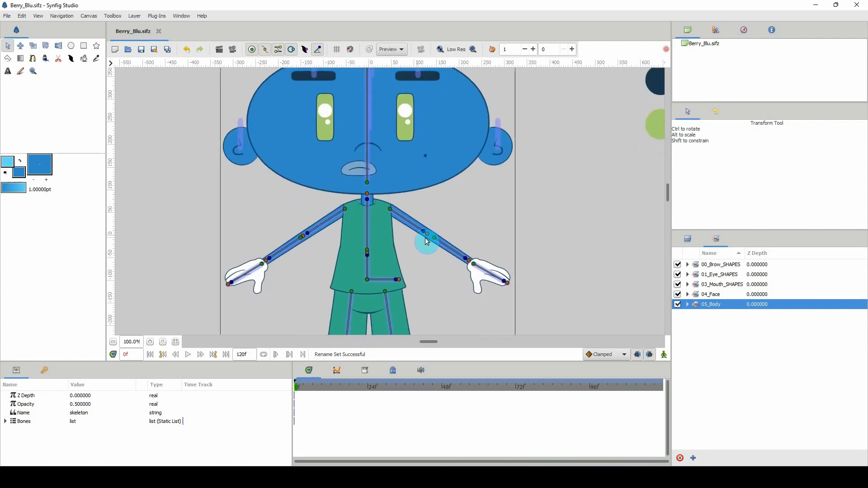
{"action": "scroll", "coordinate": [423, 239], "scroll_direction": "down", "scroll_amount": 2}
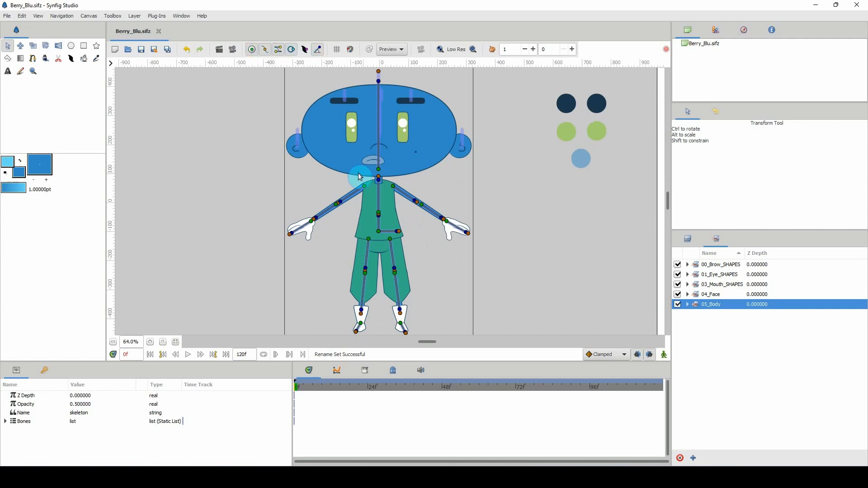
{"action": "left_click", "coordinate": [268, 51]}
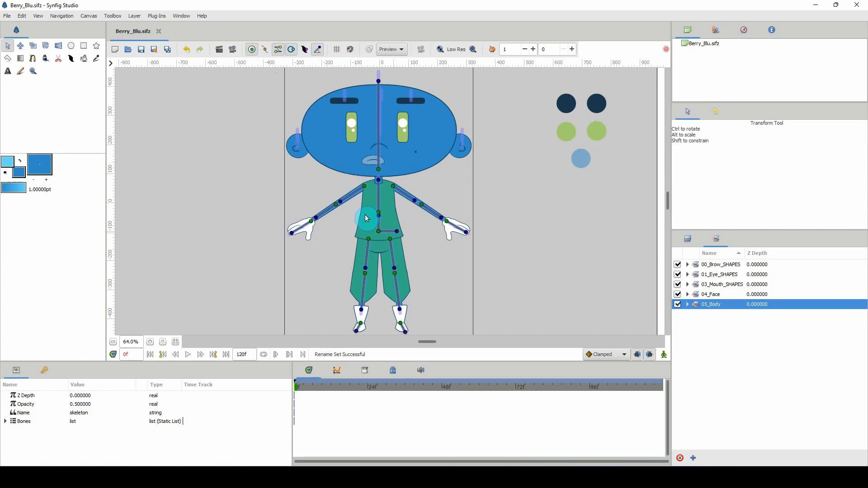
{"action": "left_click", "coordinate": [252, 50]}
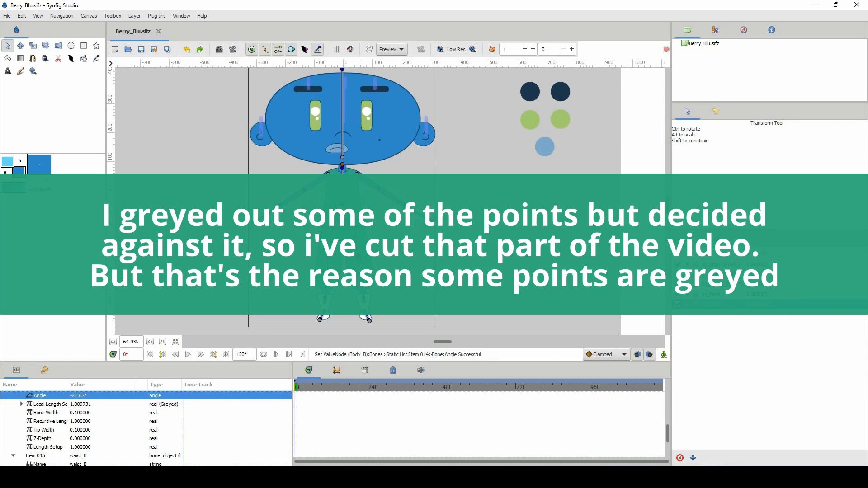
Return to the skeleton's Z Depth parameter and save the Berry_Blu.sifz file.
{"action": "scroll", "coordinate": [88, 406], "scroll_direction": "up", "scroll_amount": 10}
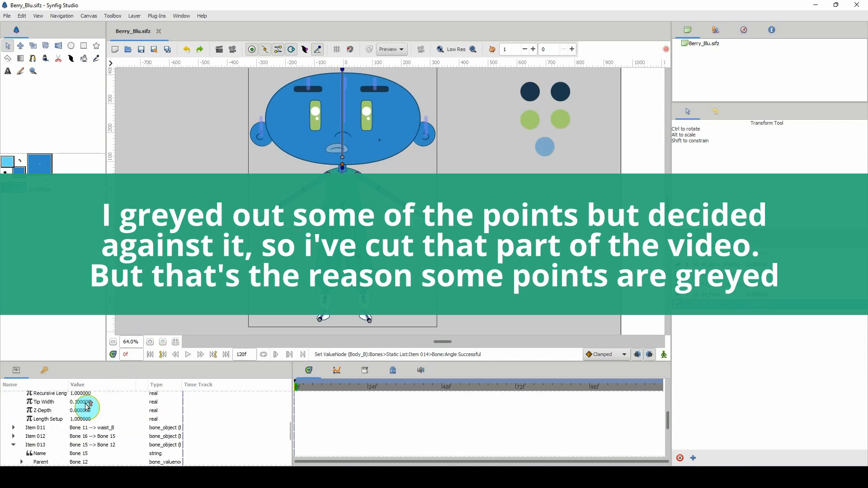
{"action": "scroll", "coordinate": [88, 406], "scroll_direction": "up", "scroll_amount": 10}
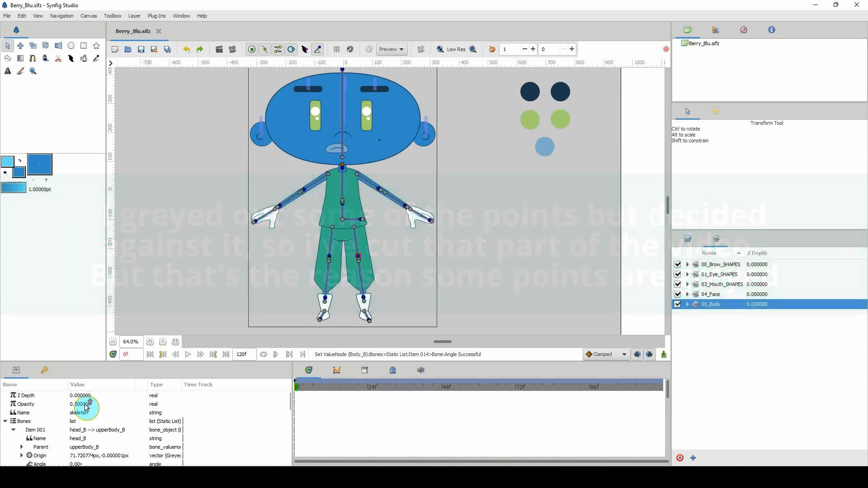
{"action": "left_click", "coordinate": [36, 396]}
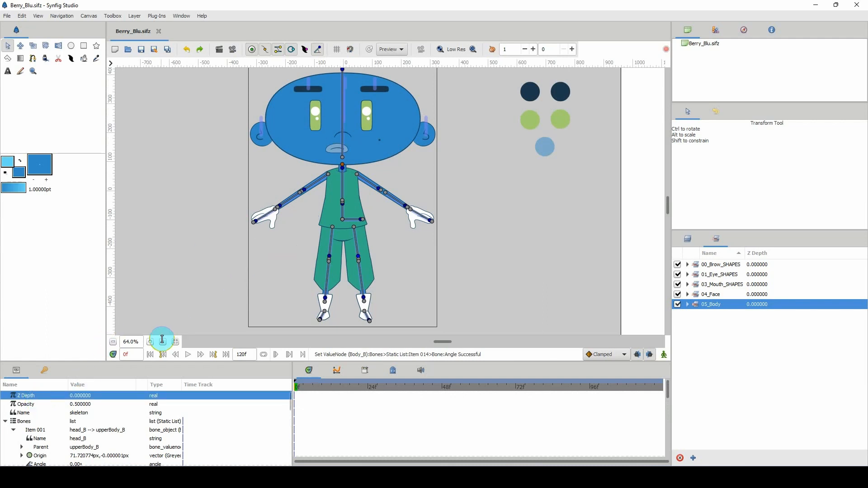
{"action": "scroll", "coordinate": [123, 342], "scroll_direction": "up", "scroll_amount": 1}
{"action": "scroll", "coordinate": [124, 342], "scroll_direction": "up", "scroll_amount": 1}
{"action": "left_click_drag", "start_coordinate": [240, 232], "coordinate": [281, 259]}
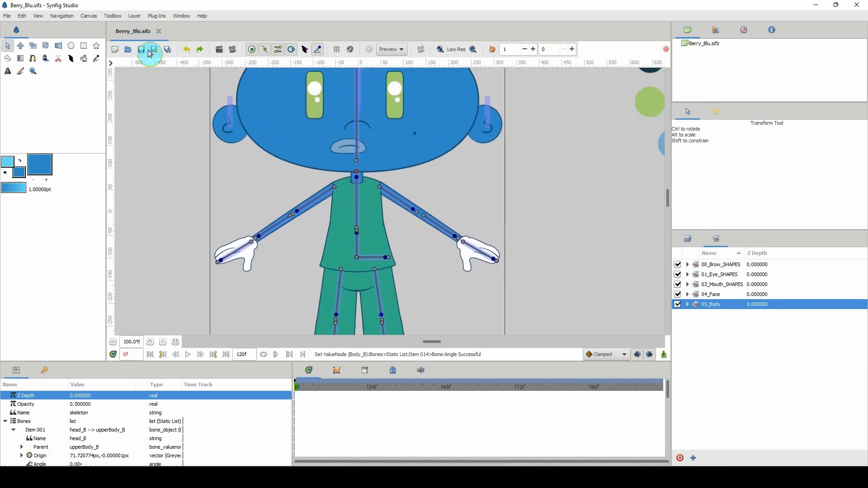
{"action": "left_click", "coordinate": [140, 50]}
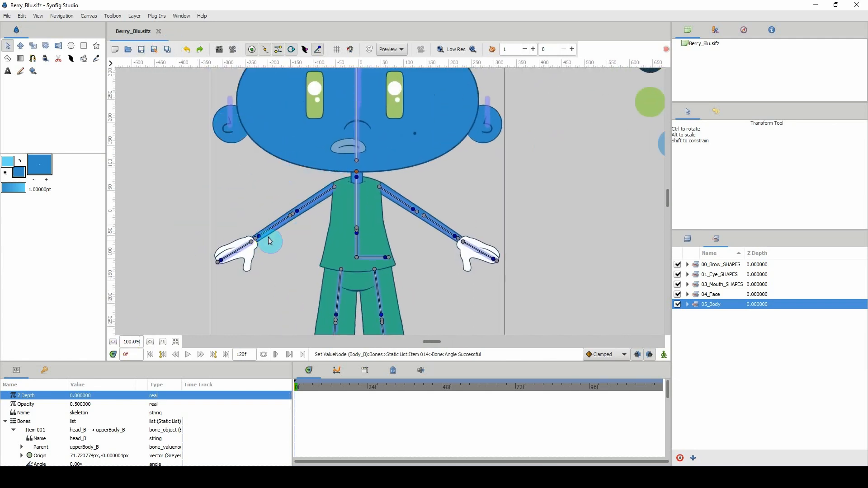
{"action": "left_click_drag", "start_coordinate": [245, 300], "coordinate": [242, 281]}
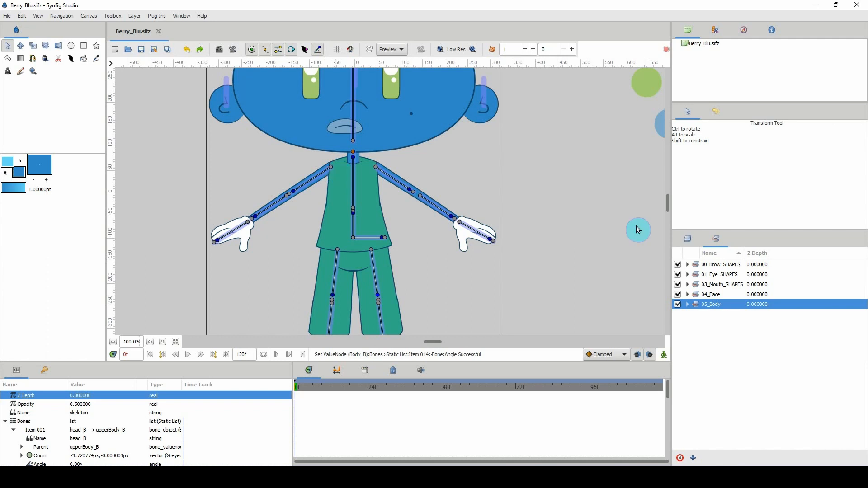
Collapse the Head group in the layer list, toggle the lwrArm.R layer off and on to identify it, and save the file.
{"action": "left_click", "coordinate": [687, 239]}
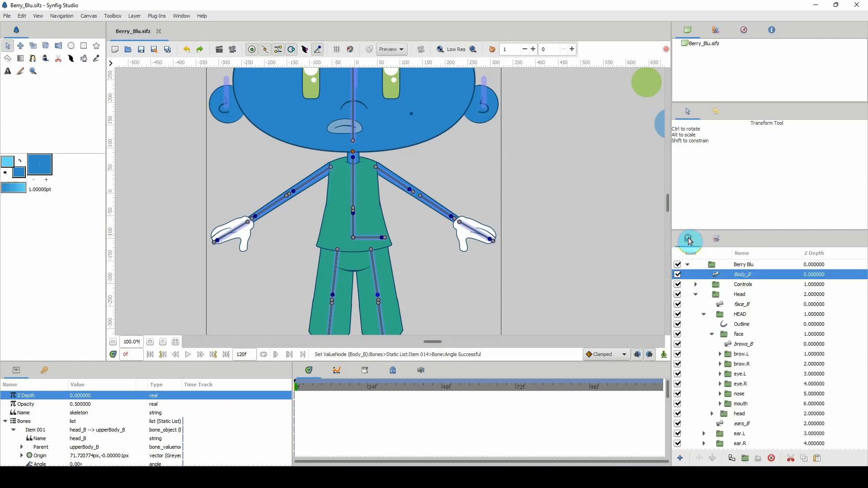
{"action": "left_click", "coordinate": [695, 294]}
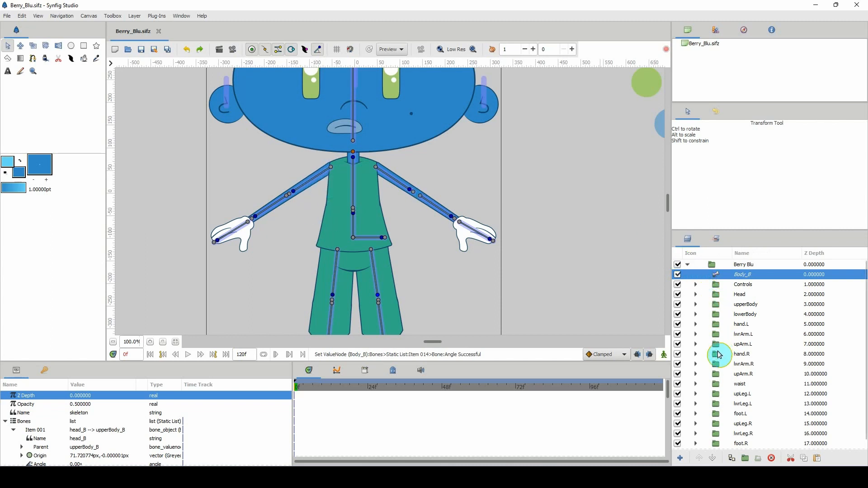
{"action": "left_click", "coordinate": [715, 367]}
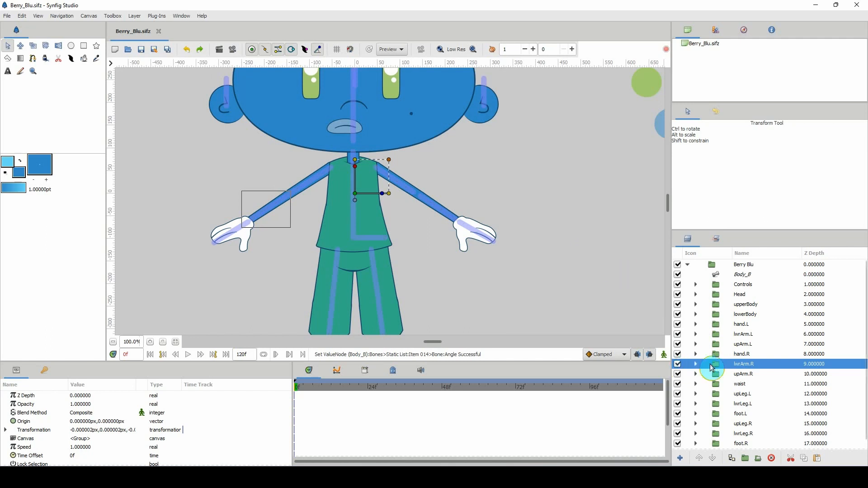
{"action": "left_click", "coordinate": [677, 364]}
{"action": "left_click", "coordinate": [677, 364]}
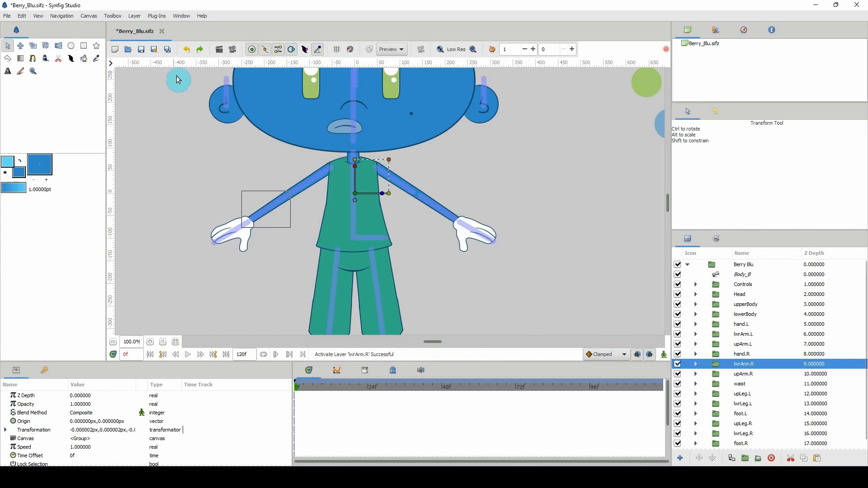
{"action": "left_click", "coordinate": [141, 49]}
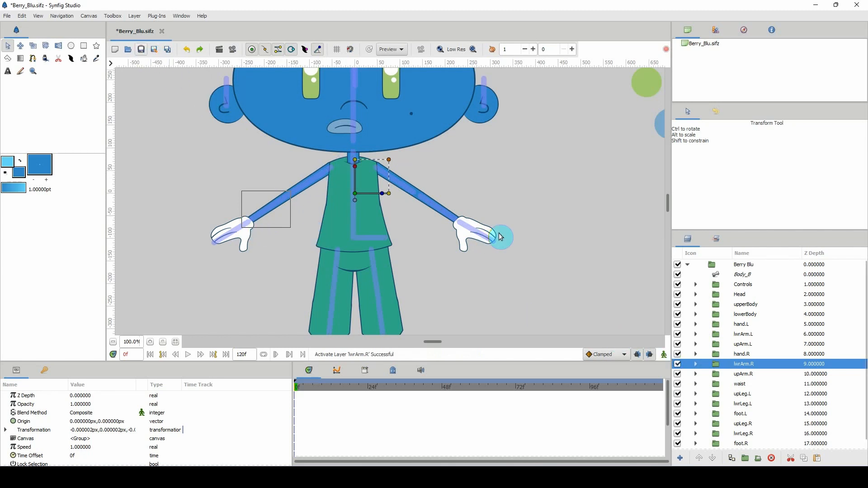
Group the hand.R, lwrArm.R and upArm.R layers into one group.
{"action": "left_click", "coordinate": [720, 375]}
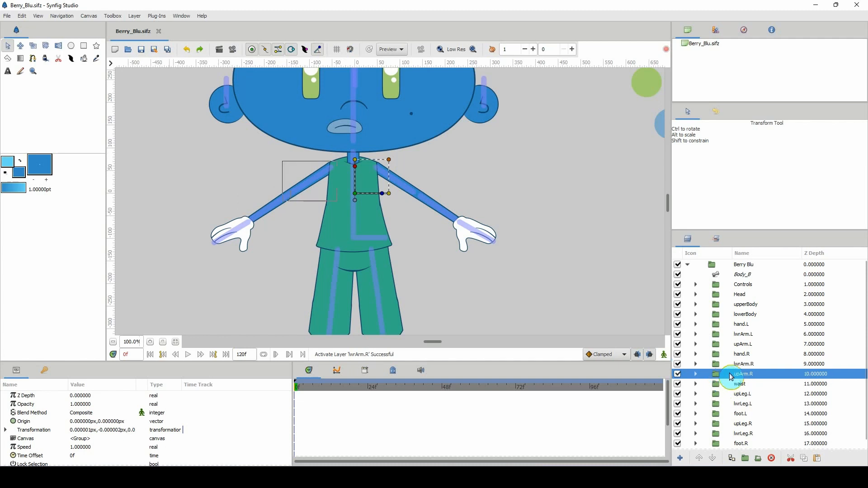
{"action": "left_click", "coordinate": [717, 354], "text": "shift"}
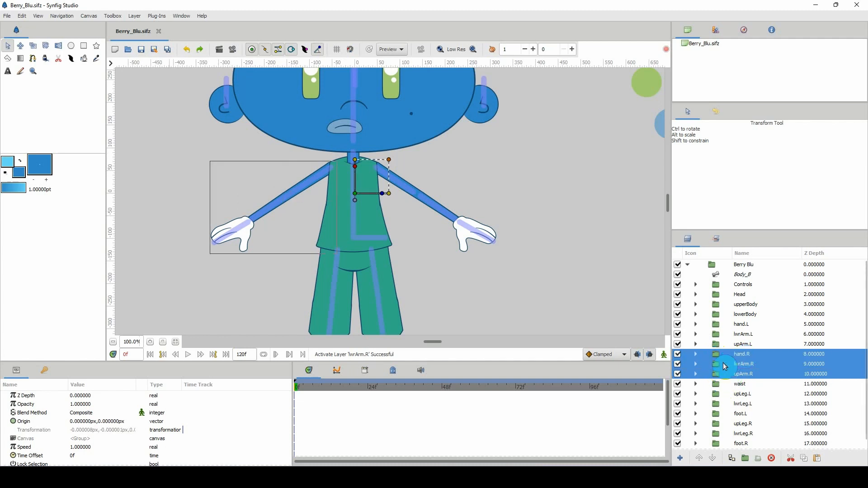
{"action": "right_click", "coordinate": [723, 357]}
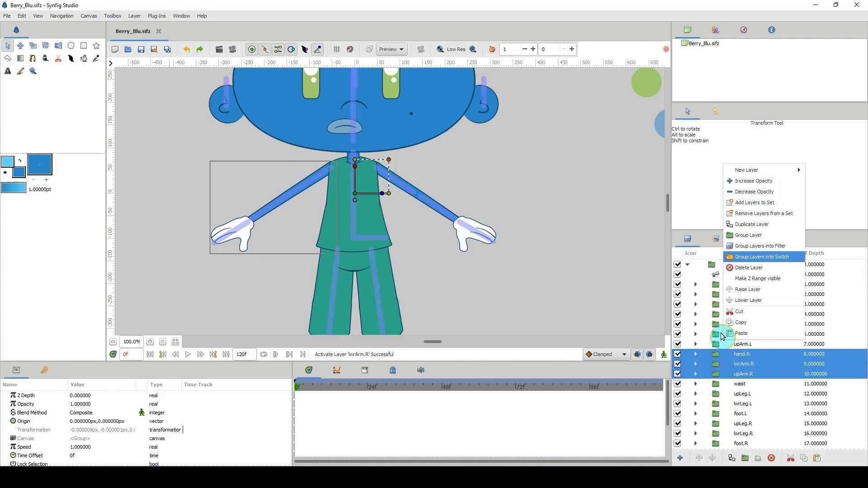
{"action": "left_click", "coordinate": [749, 235]}
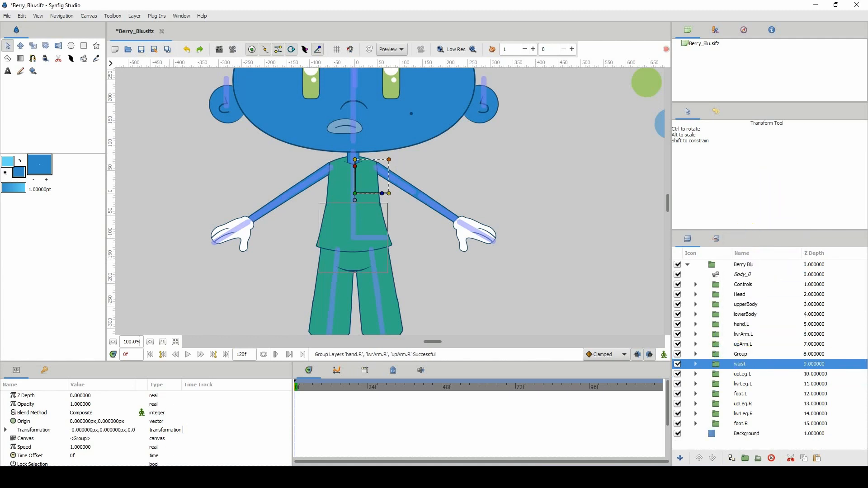
Rename the new arm group as Right_Arm and move its origin handle beside the arm, to about -360, 30 px.
{"action": "left_click", "coordinate": [739, 354]}
{"action": "left_click", "coordinate": [739, 354]}
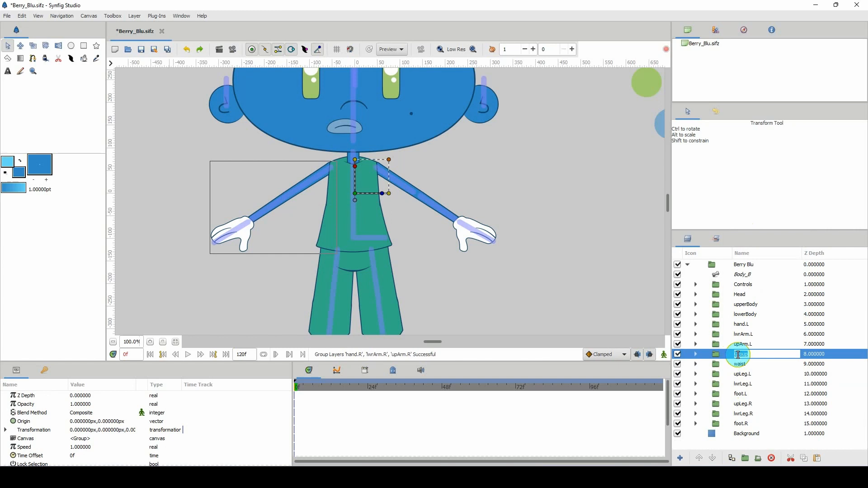
{"action": "type", "text": "Righ"}
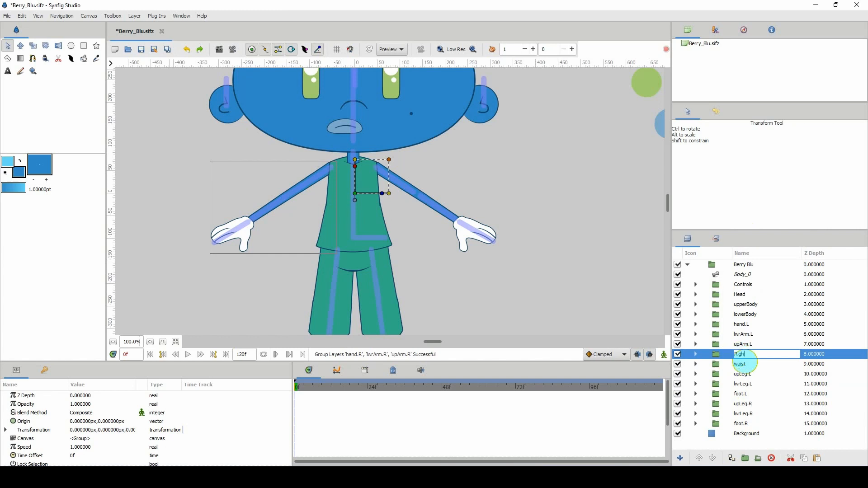
{"action": "type", "text": "_Arm"}
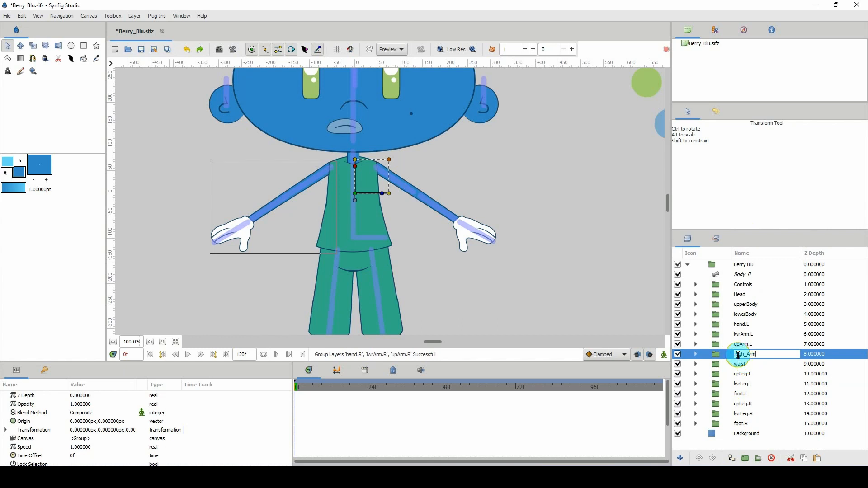
{"action": "key", "text": "Return"}
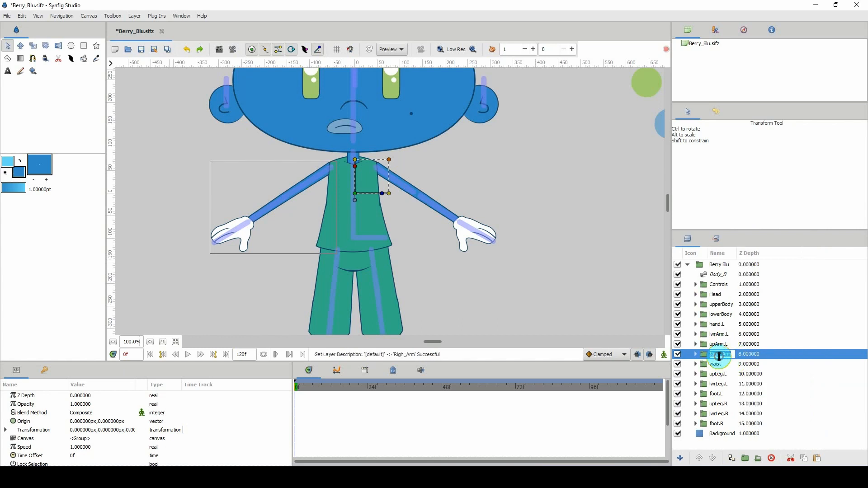
{"action": "double_click", "coordinate": [718, 354]}
{"action": "type", "text": "t"}
{"action": "key", "text": "Return"}
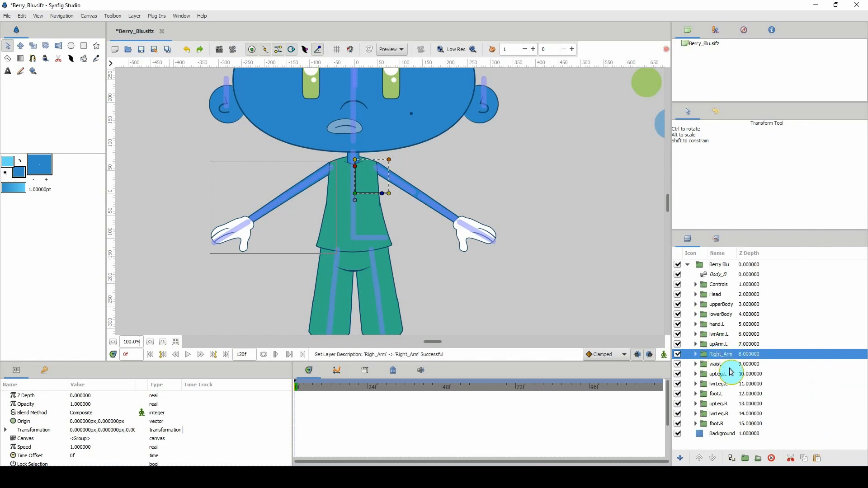
{"action": "left_click", "coordinate": [355, 202]}
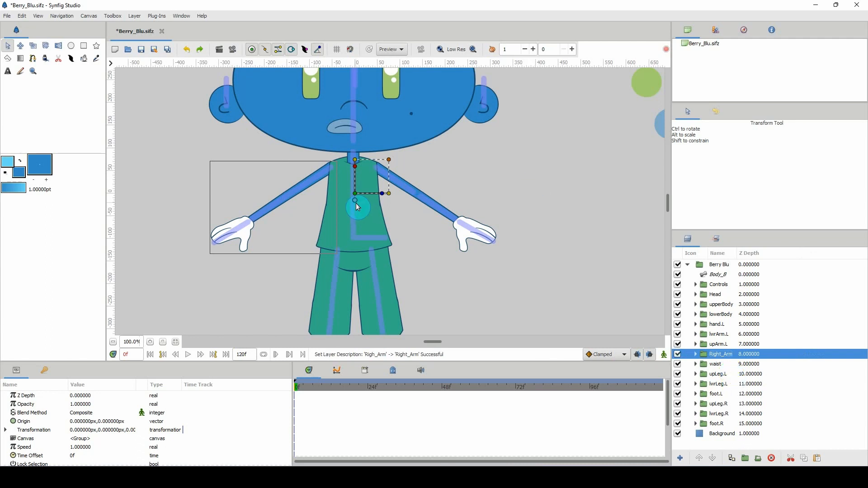
{"action": "left_click_drag", "start_coordinate": [355, 202], "coordinate": [192, 187]}
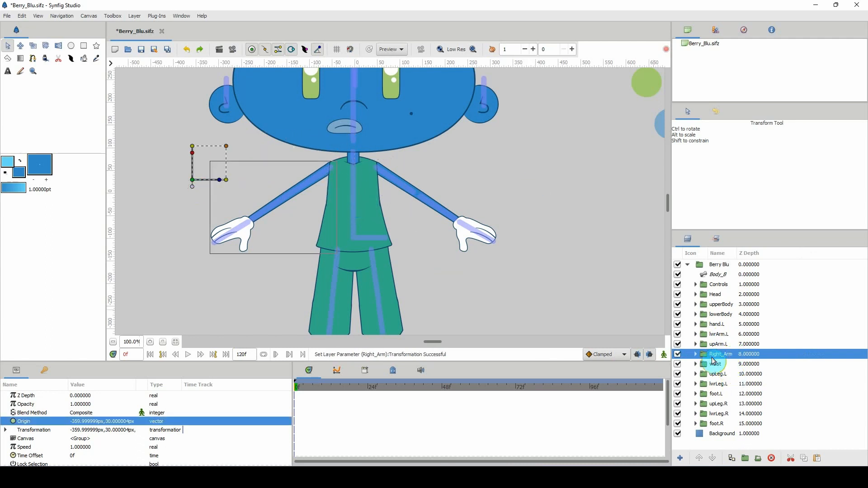
Test the grouped arm by rotating its upper arm bone in the Body_B skeleton upward, and undo the rotation.
{"action": "left_click", "coordinate": [708, 278]}
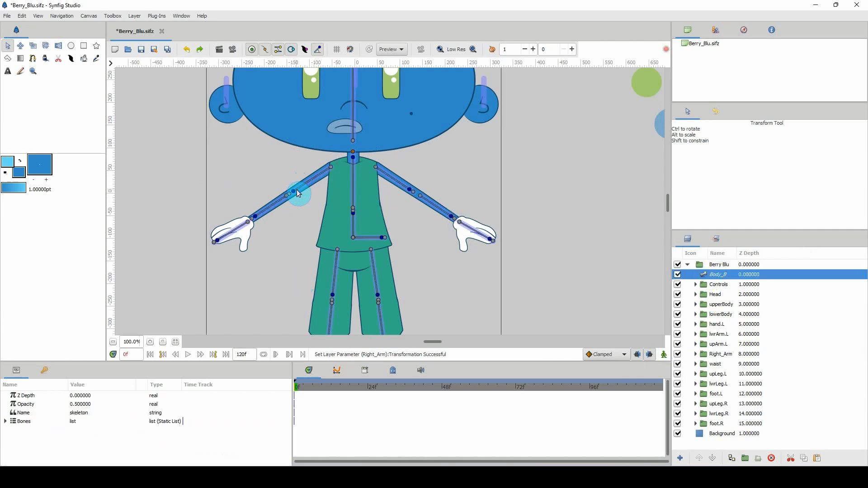
{"action": "left_click_drag", "start_coordinate": [293, 190], "coordinate": [278, 174]}
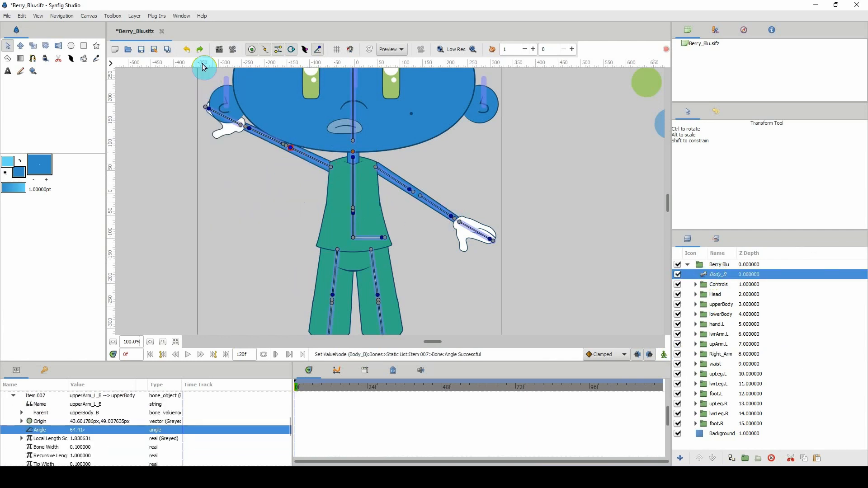
{"action": "left_click", "coordinate": [185, 51]}
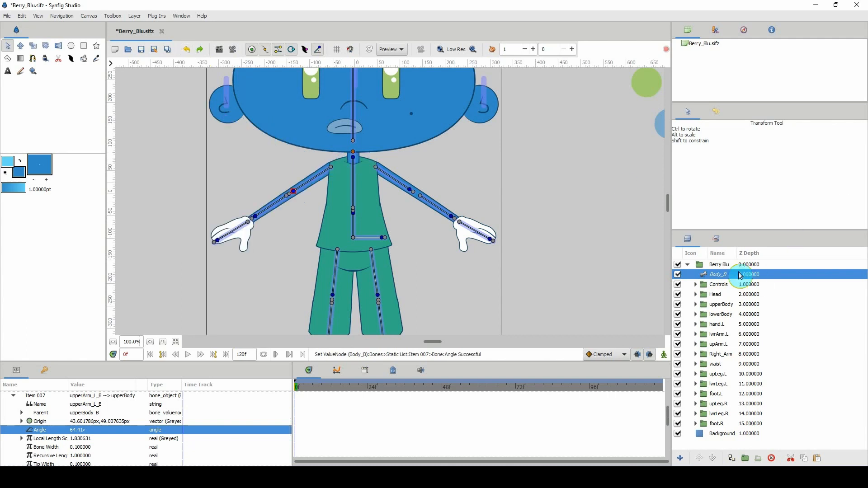
Try a Z Depth of -10 on the Right_Arm group, and undo the change.
{"action": "left_click", "coordinate": [715, 354]}
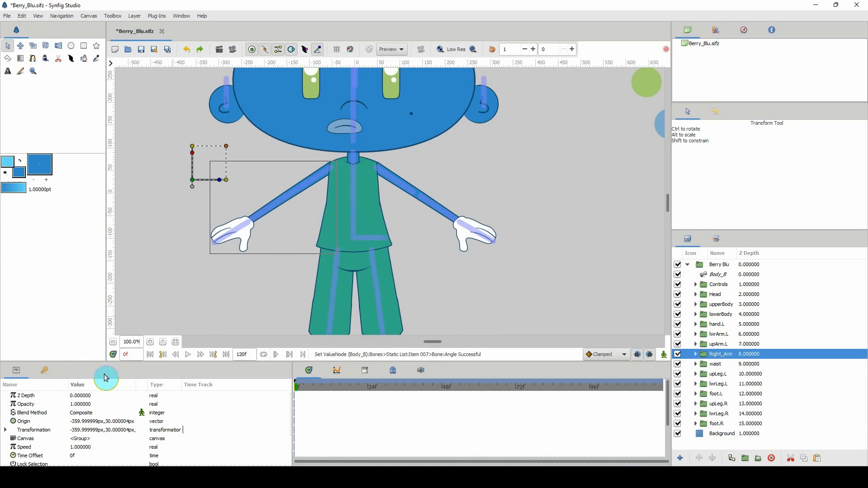
{"action": "left_click", "coordinate": [79, 396]}
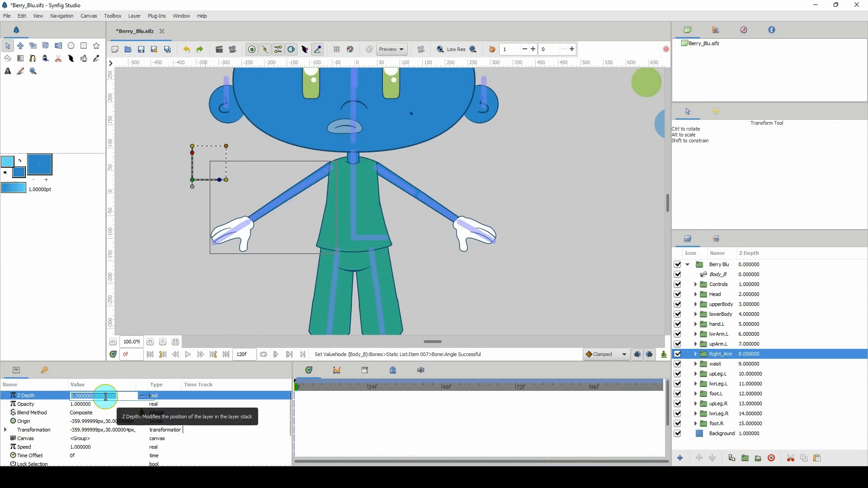
{"action": "type", "text": "-10"}
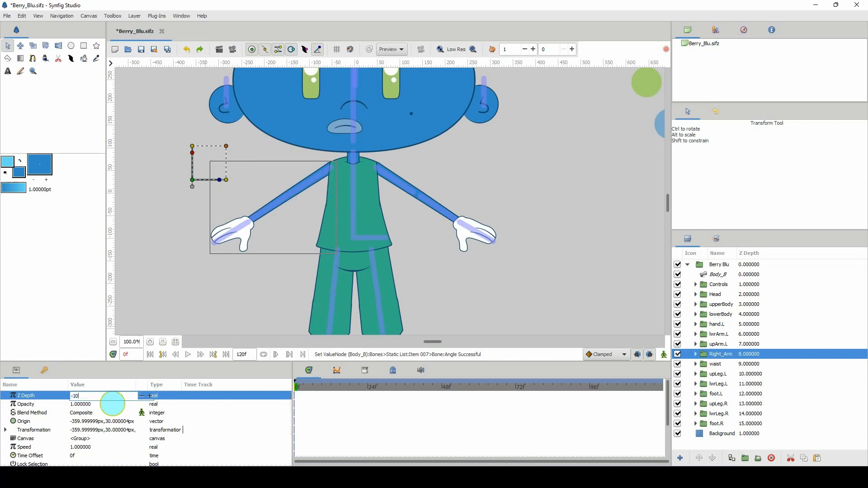
{"action": "key", "text": "Return"}
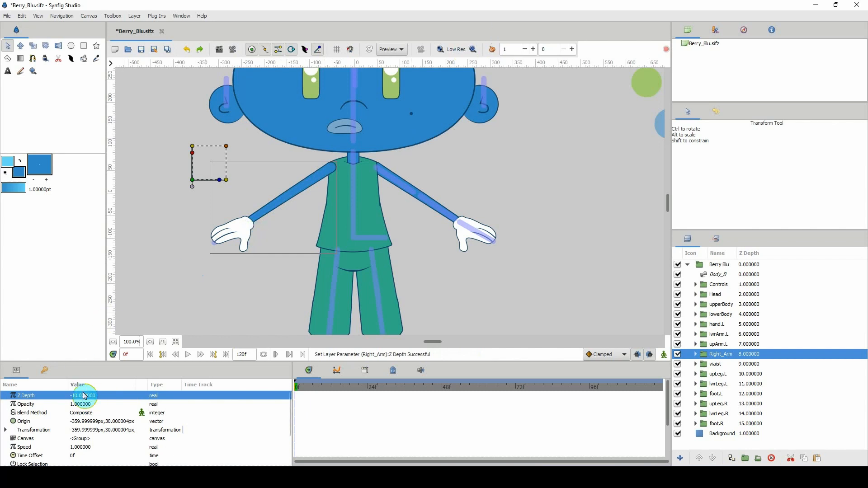
{"action": "scroll", "coordinate": [330, 181], "scroll_direction": "up", "scroll_amount": 2}
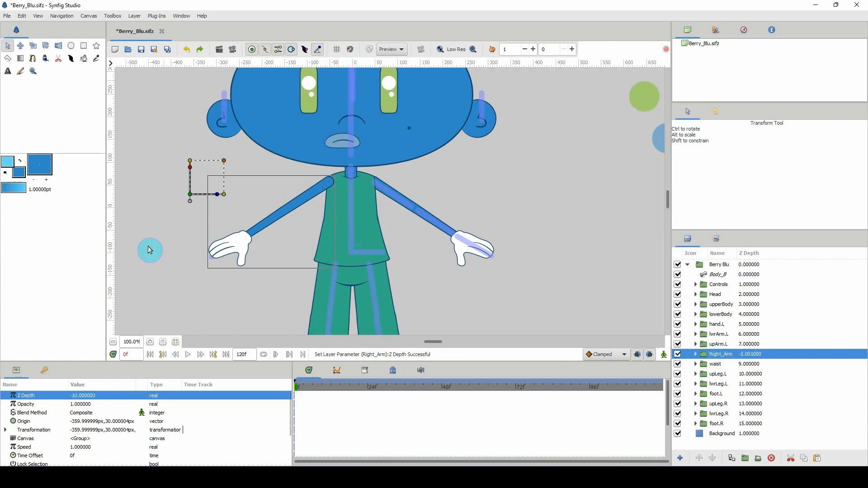
{"action": "left_click", "coordinate": [186, 50]}
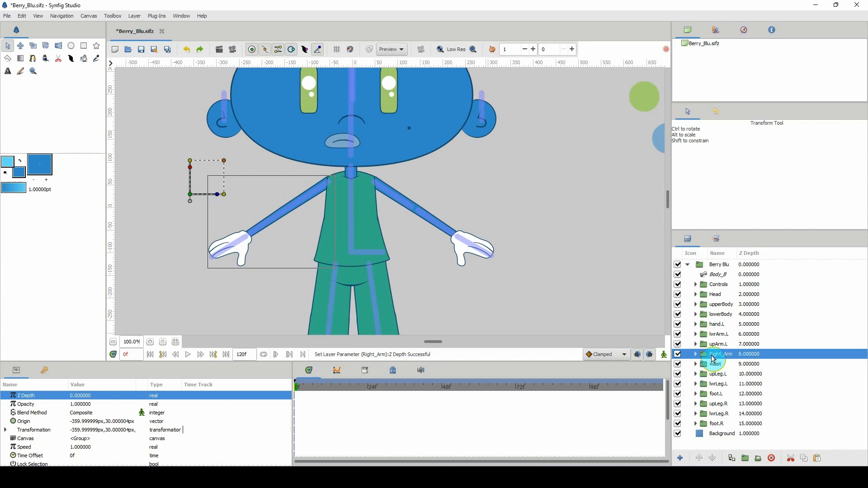
Save the file with the Right_Arm group and select the Controls group.
{"action": "left_click", "coordinate": [114, 342]}
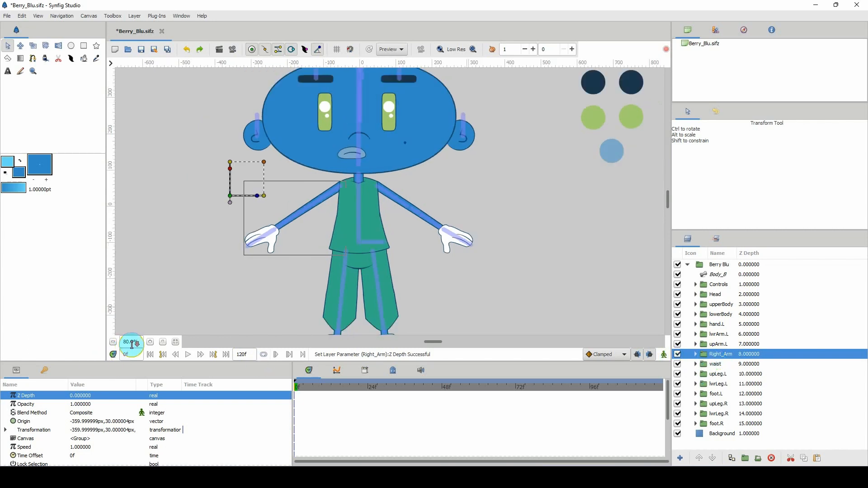
{"action": "left_click_drag", "start_coordinate": [258, 271], "coordinate": [227, 273]}
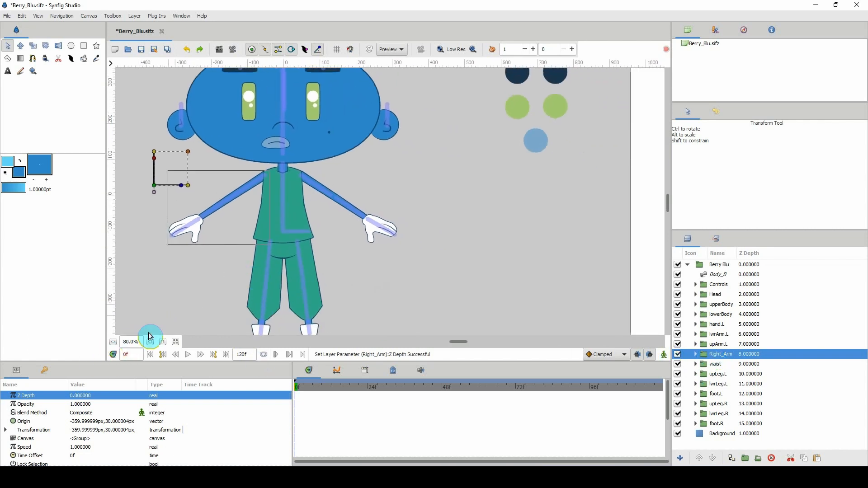
{"action": "left_click", "coordinate": [142, 48]}
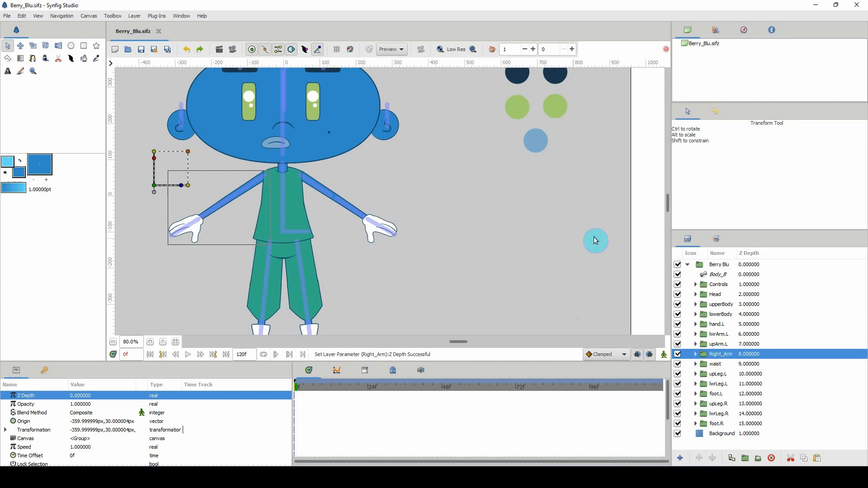
{"action": "left_click", "coordinate": [715, 284]}
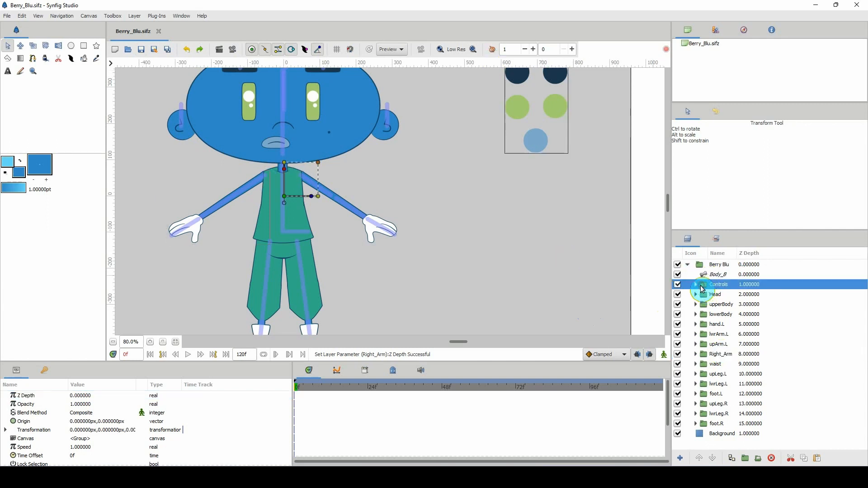
Duplicate the mouth_SHAPES_CNTRL group inside the Controls group.
{"action": "left_click", "coordinate": [696, 284]}
{"action": "scroll", "coordinate": [497, 212], "scroll_direction": "up", "scroll_amount": 3}
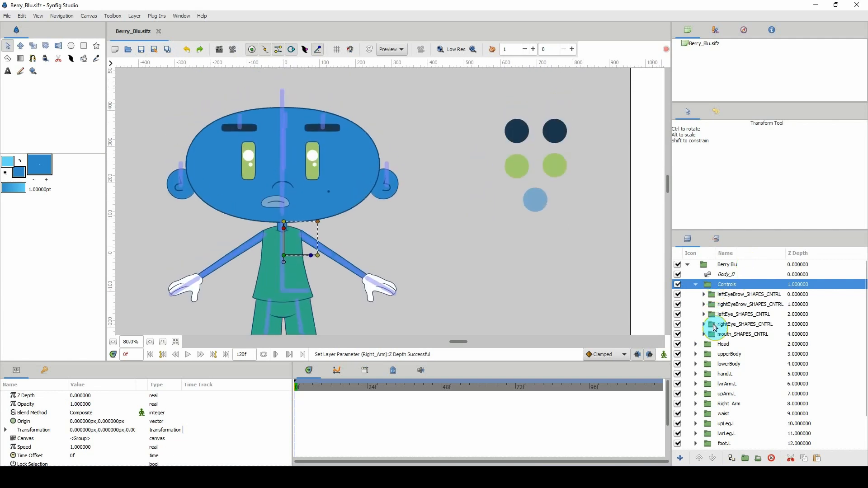
{"action": "left_click", "coordinate": [724, 335]}
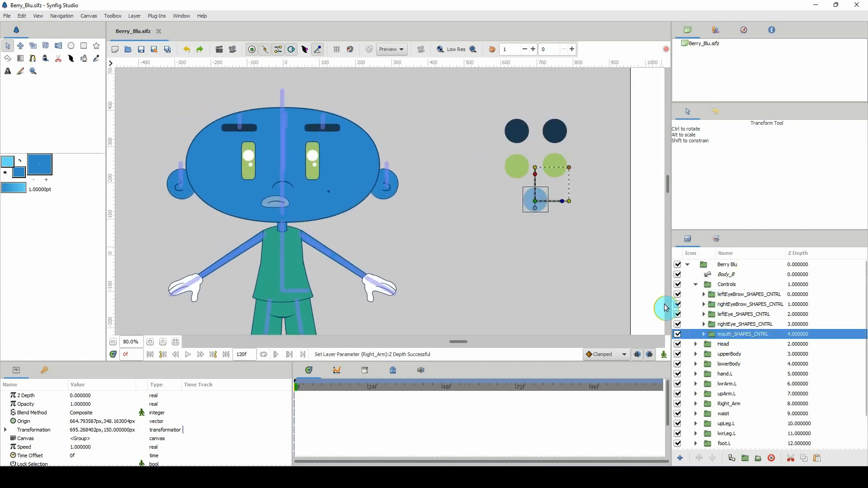
{"action": "key", "text": "ctrl+v"}
{"action": "double_click", "coordinate": [747, 346]}
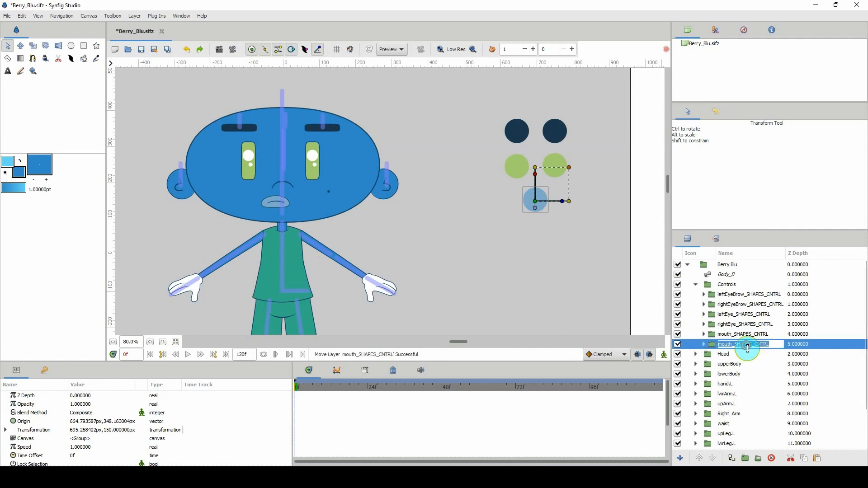
{"action": "left_click", "coordinate": [772, 344]}
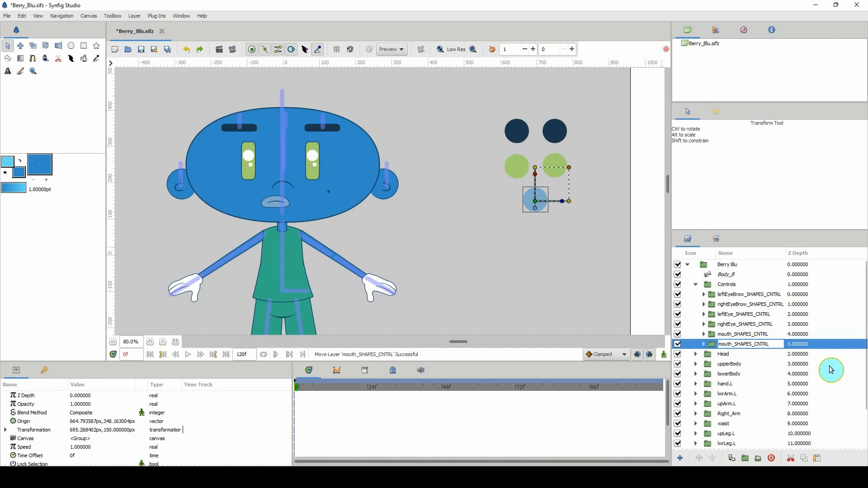
{"action": "key", "text": "Left"}
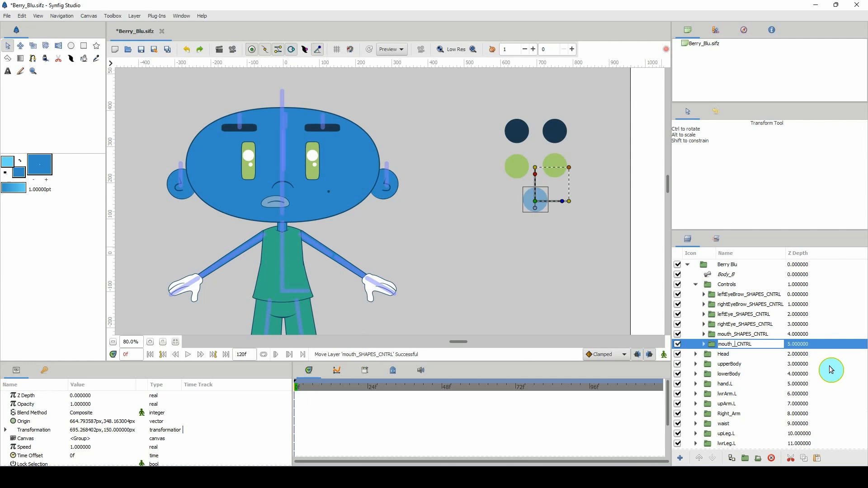
{"action": "key", "text": "ctrl+z"}
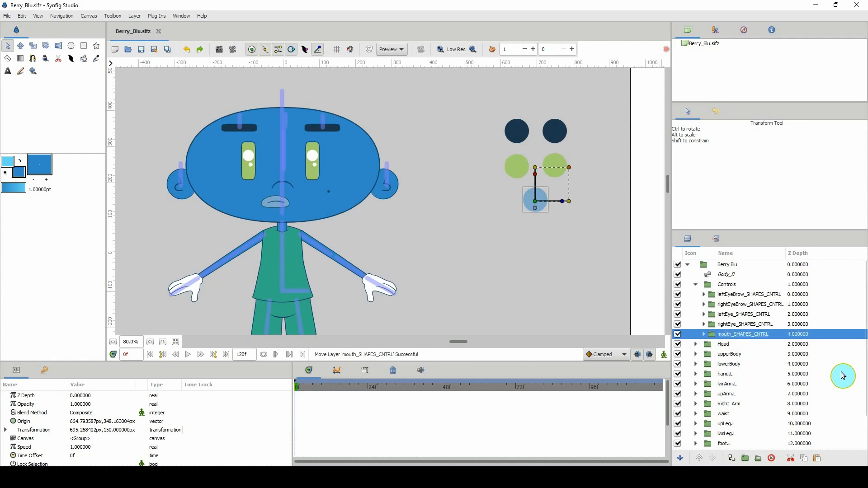
{"action": "left_click", "coordinate": [198, 50]}
Rename the duplicated mouth control group as RightArm_ZDepth and move it beside the original mouth control, to about 810, 150 px.
{"action": "double_click", "coordinate": [736, 343]}
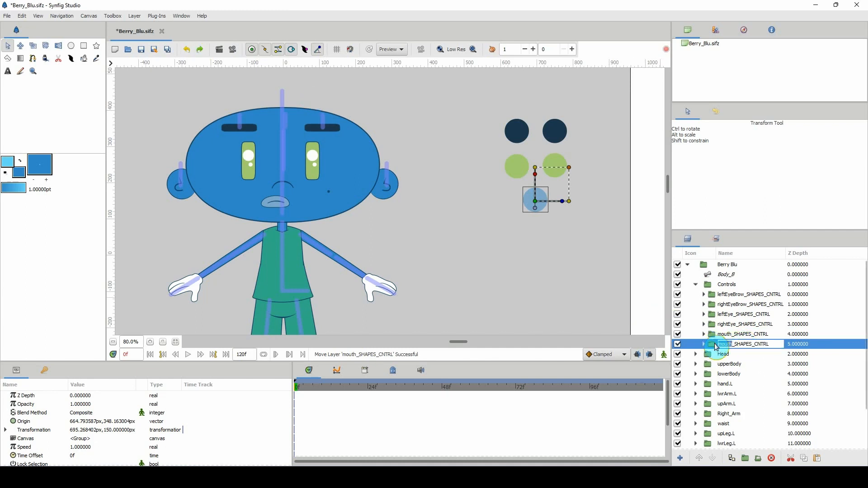
{"action": "type", "text": "RightArm_ZDepth"}
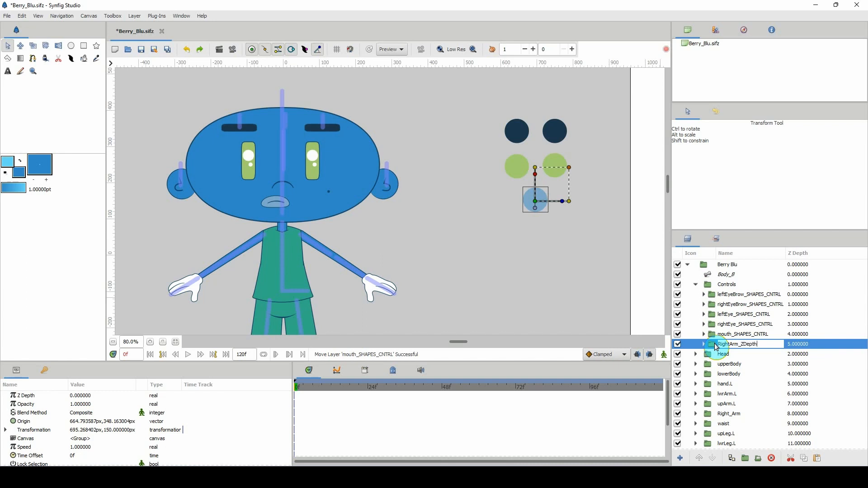
{"action": "key", "text": "Return"}
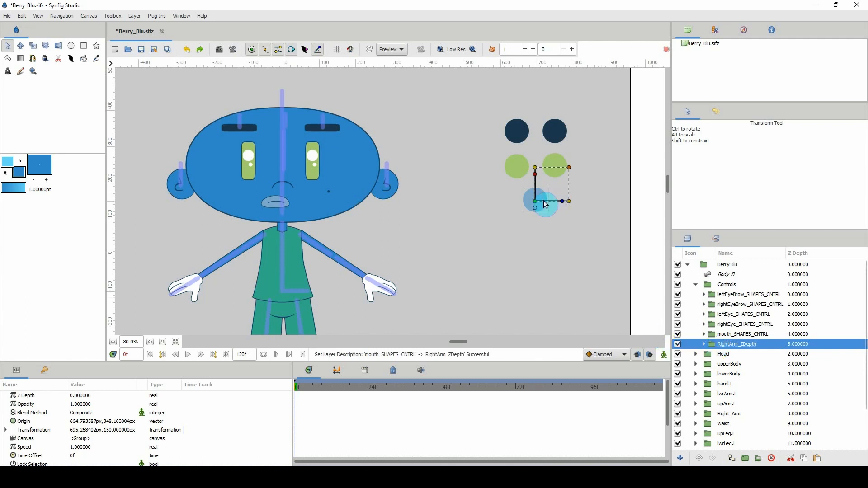
{"action": "left_click_drag", "start_coordinate": [535, 201], "coordinate": [577, 202]}
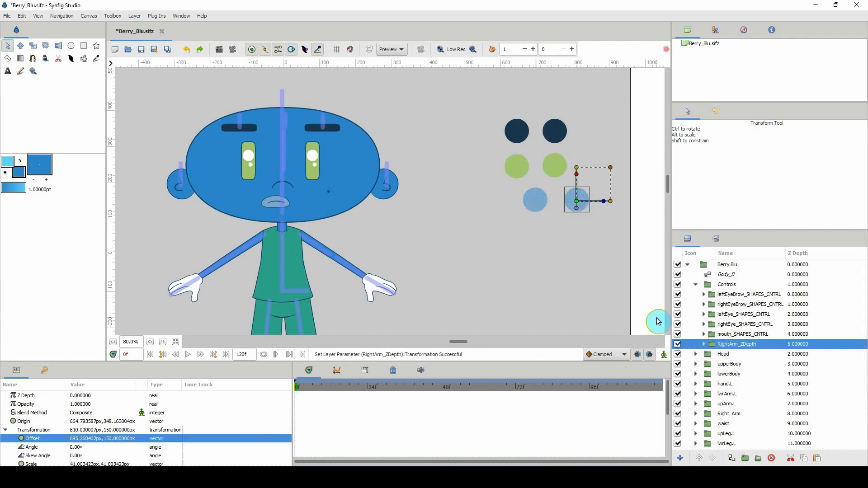
Rename the mouth_SHAPES layer inside the RightArm_ZDepth group as RightArm_ZDepth, reusing the group's name.
{"action": "left_click", "coordinate": [703, 345]}
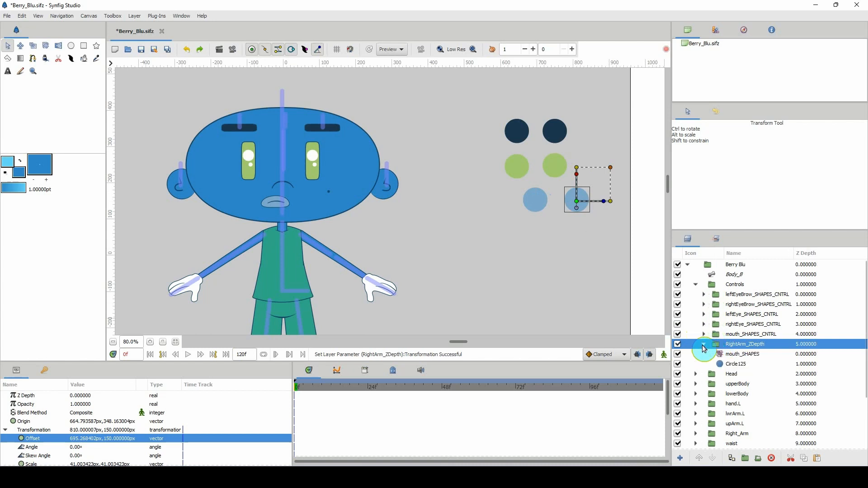
{"action": "double_click", "coordinate": [733, 354]}
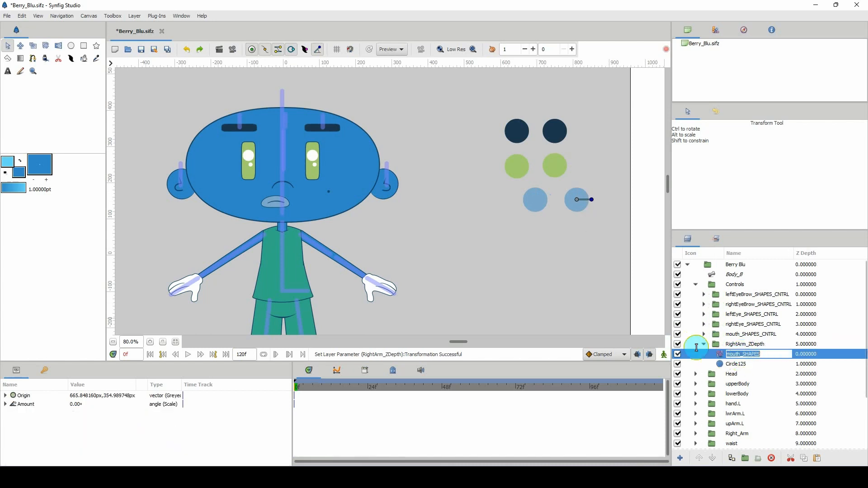
{"action": "double_click", "coordinate": [737, 345]}
{"action": "key", "text": "ctrl+c"}
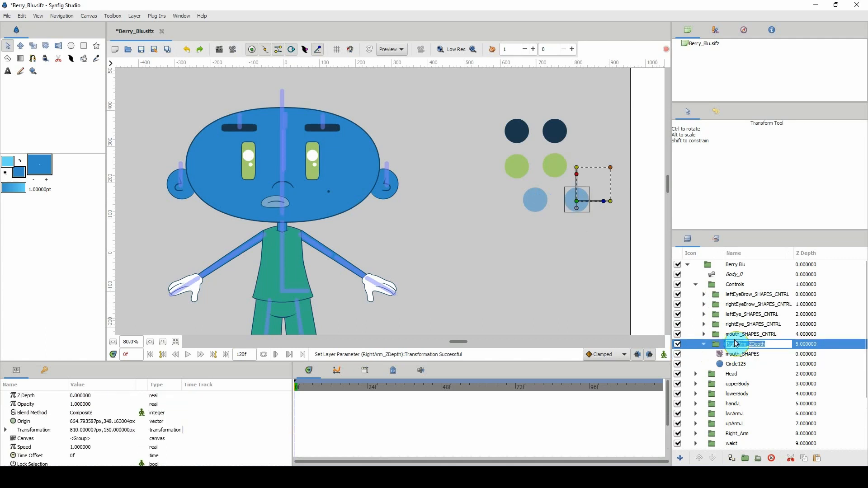
{"action": "double_click", "coordinate": [741, 355]}
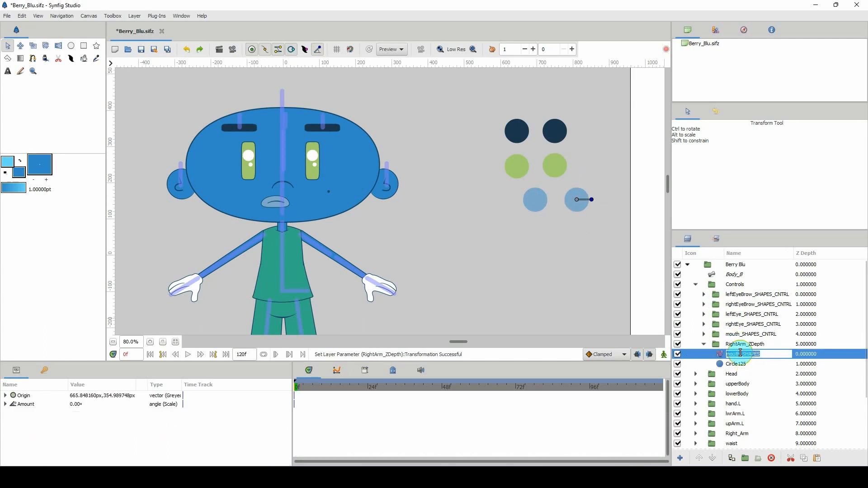
{"action": "key", "text": "ctrl+v"}
{"action": "key", "text": "Return"}
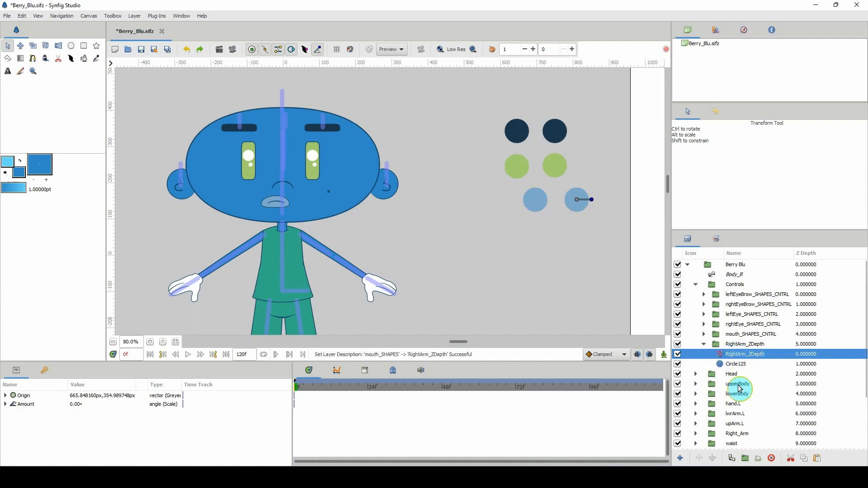
Convert the Z Depth parameter of the Right_Arm group to the Integer type and expand it to its Link value.
{"action": "scroll", "coordinate": [707, 413], "scroll_direction": "down", "scroll_amount": 2}
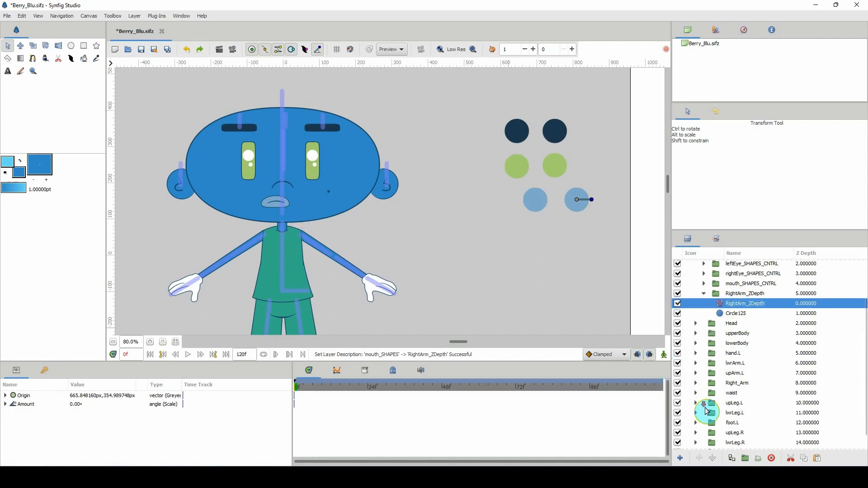
{"action": "left_click", "coordinate": [718, 385]}
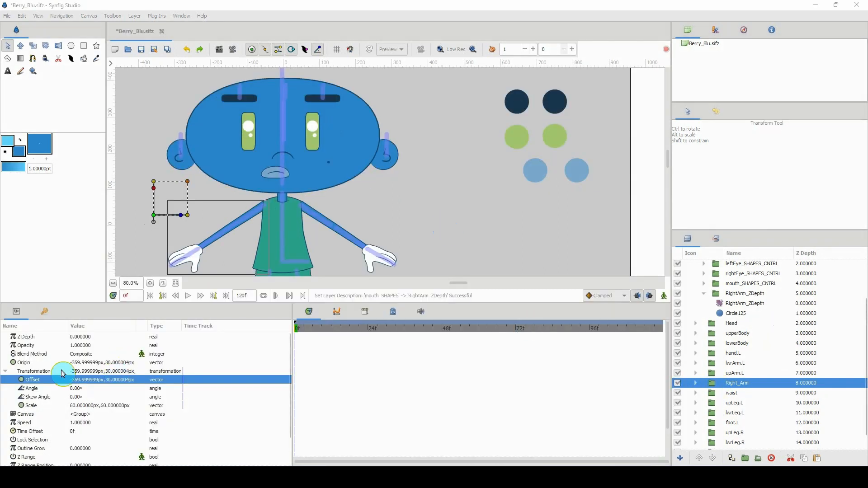
{"action": "left_click", "coordinate": [28, 338]}
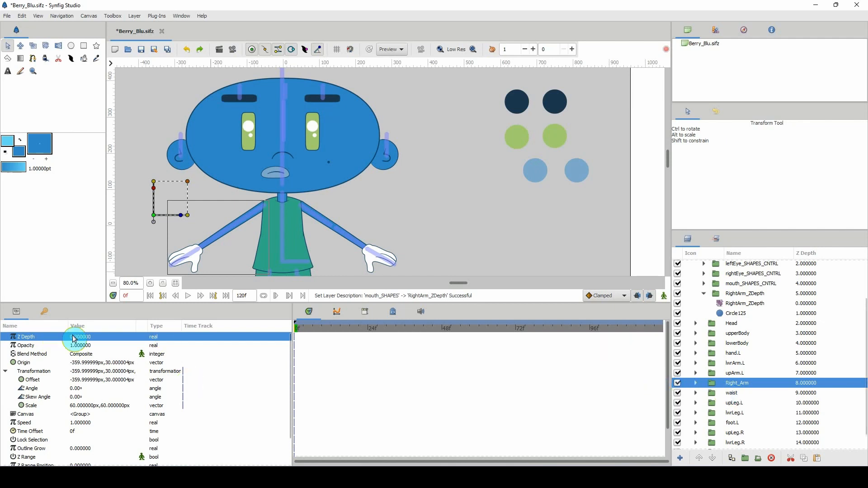
{"action": "right_click", "coordinate": [49, 341]}
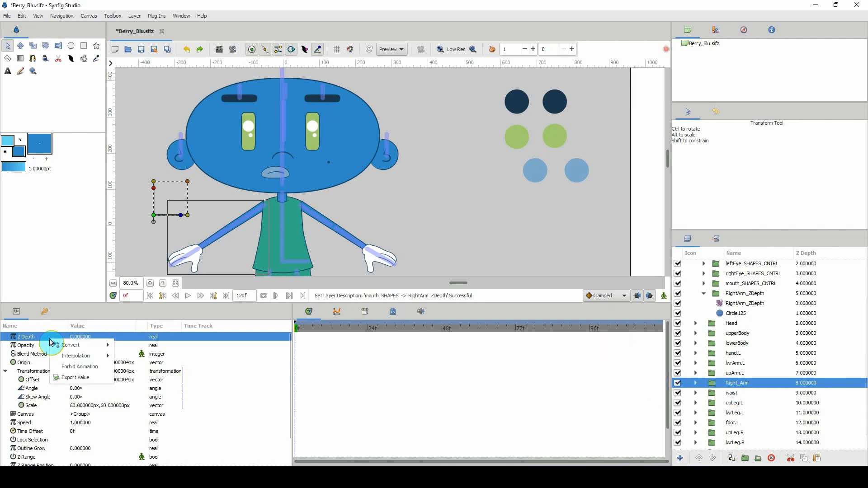
{"action": "mouse_move", "coordinate": [68, 345]}
{"action": "left_click", "coordinate": [145, 255]}
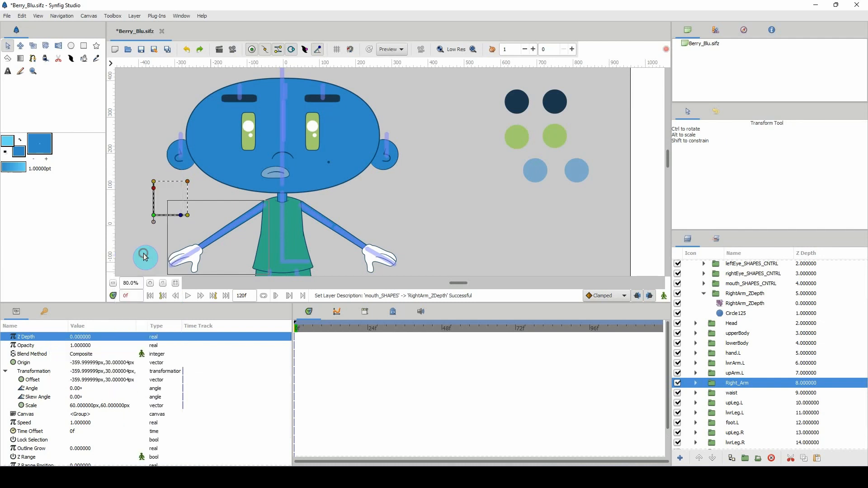
{"action": "left_click", "coordinate": [6, 337]}
{"action": "left_click", "coordinate": [52, 344]}
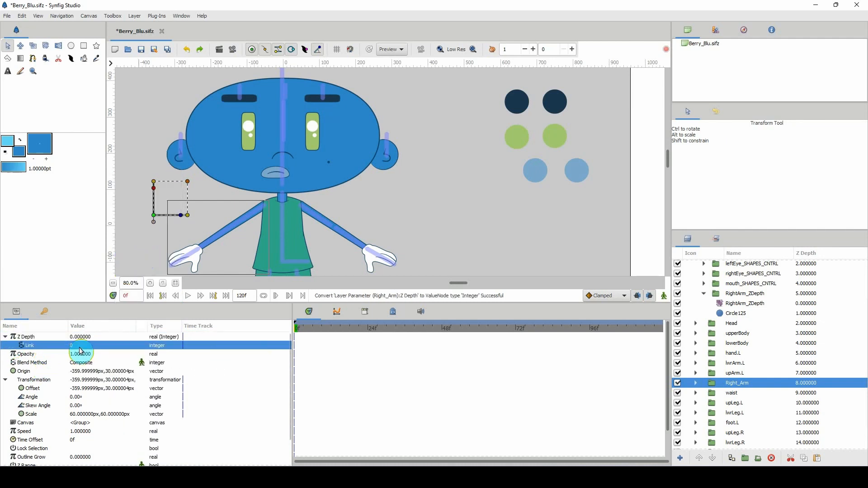
Export the integer Link of the Right_Arm group's Z Depth as a value named Right_Arm_ZDepth.
{"action": "right_click", "coordinate": [52, 345]}
{"action": "left_click", "coordinate": [365, 311]}
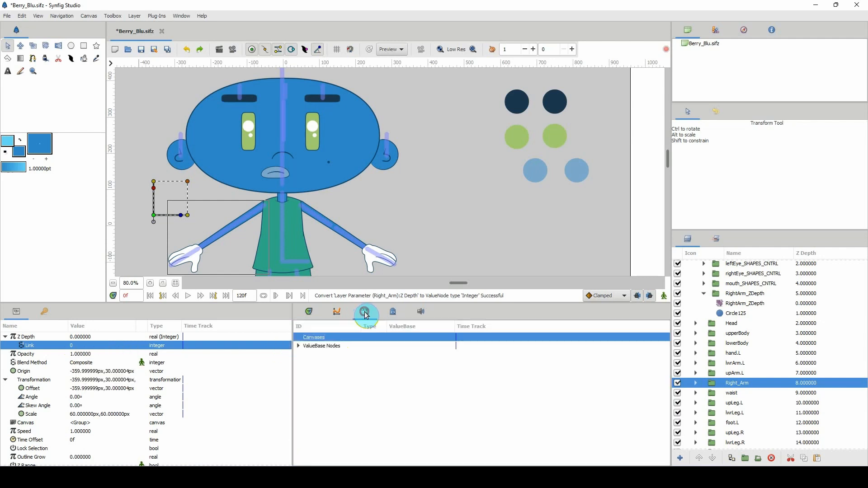
{"action": "left_click", "coordinate": [298, 346]}
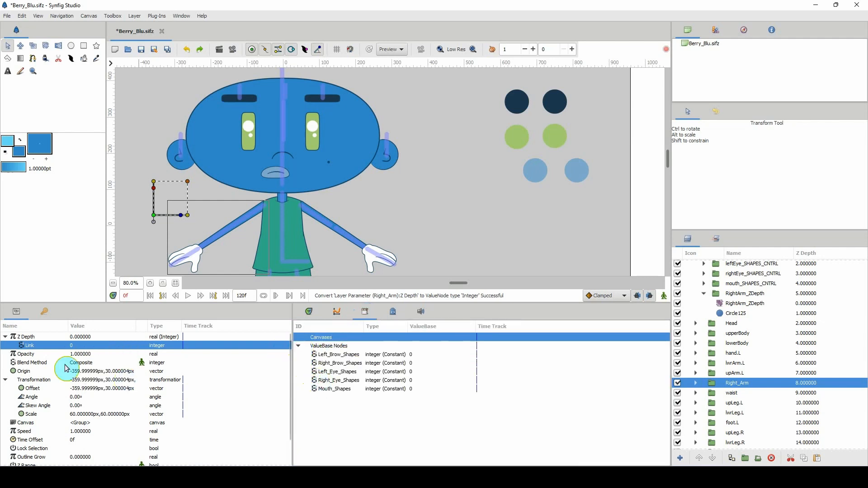
{"action": "right_click", "coordinate": [52, 346]}
{"action": "left_click", "coordinate": [80, 372]}
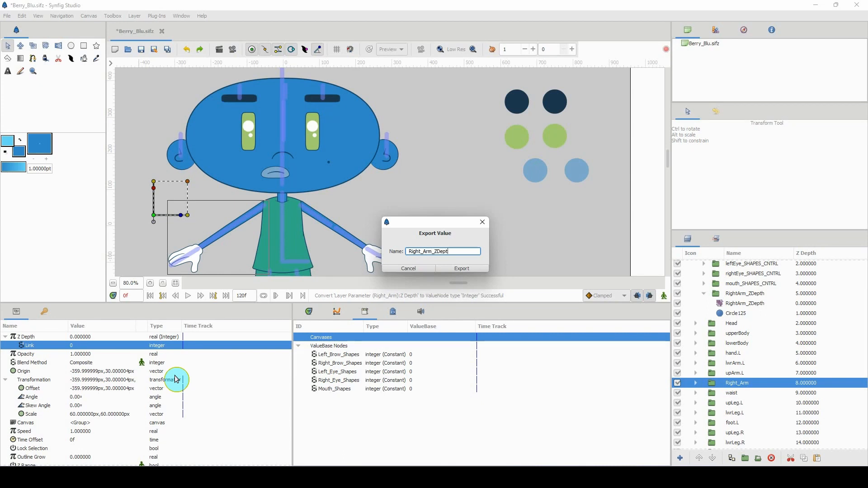
{"action": "left_click", "coordinate": [450, 270]}
Disconnect the integer link under the RightArm_ZDepth layer's Amount from Mouth_Shapes and connect it to the exported Right_Arm_ZDepth value.
{"action": "left_click", "coordinate": [328, 357]}
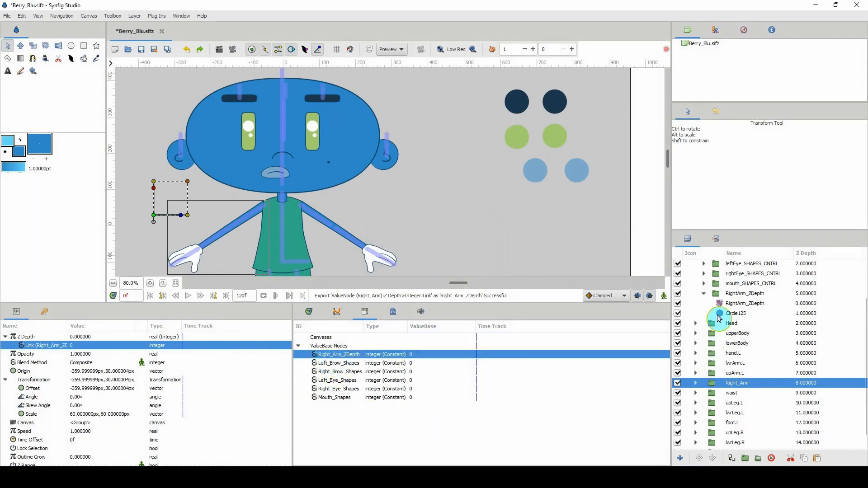
{"action": "left_click", "coordinate": [729, 305]}
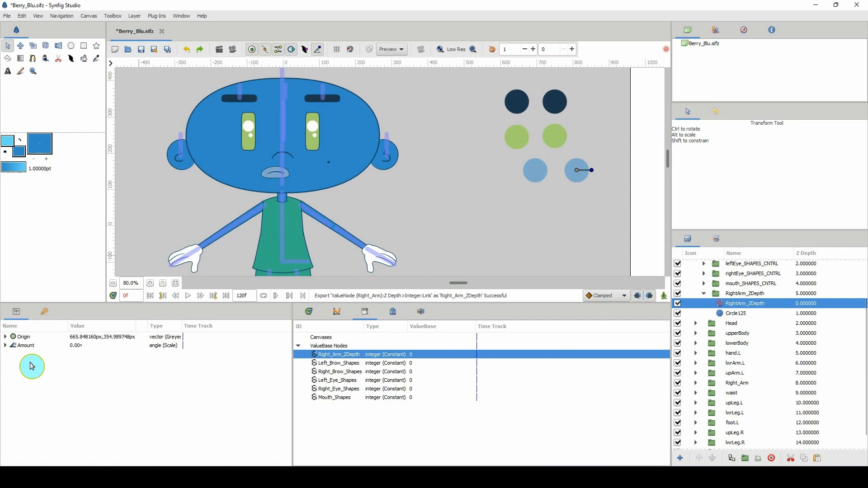
{"action": "left_click", "coordinate": [5, 345]}
{"action": "left_click", "coordinate": [21, 347]}
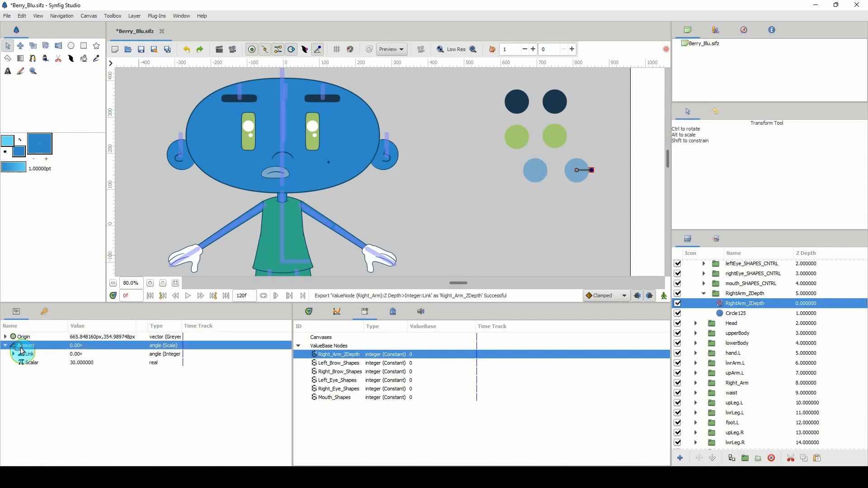
{"action": "left_click", "coordinate": [13, 354]}
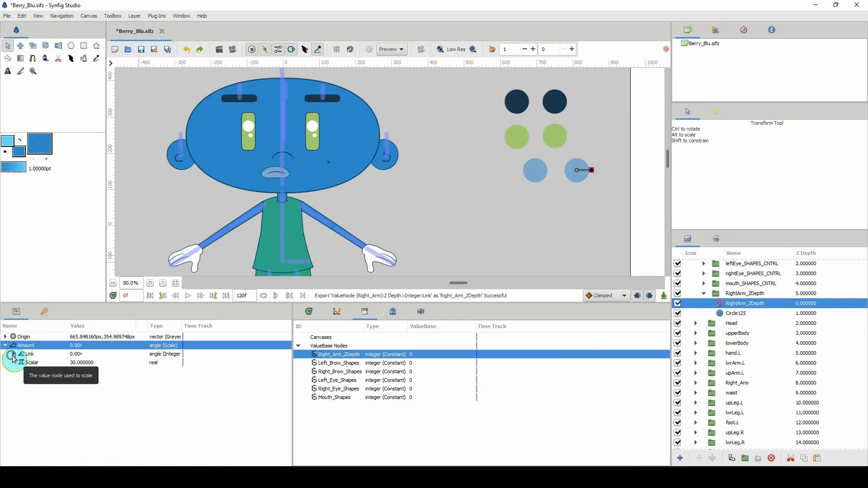
{"action": "left_click", "coordinate": [19, 363]}
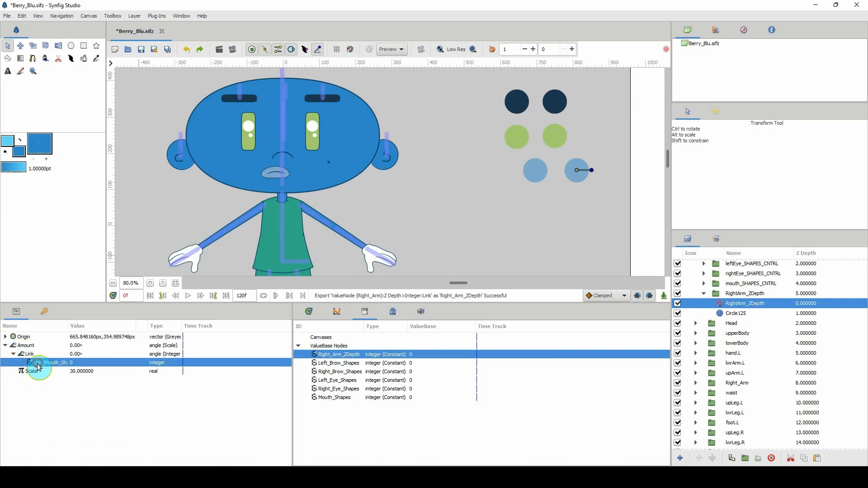
{"action": "right_click", "coordinate": [69, 366]}
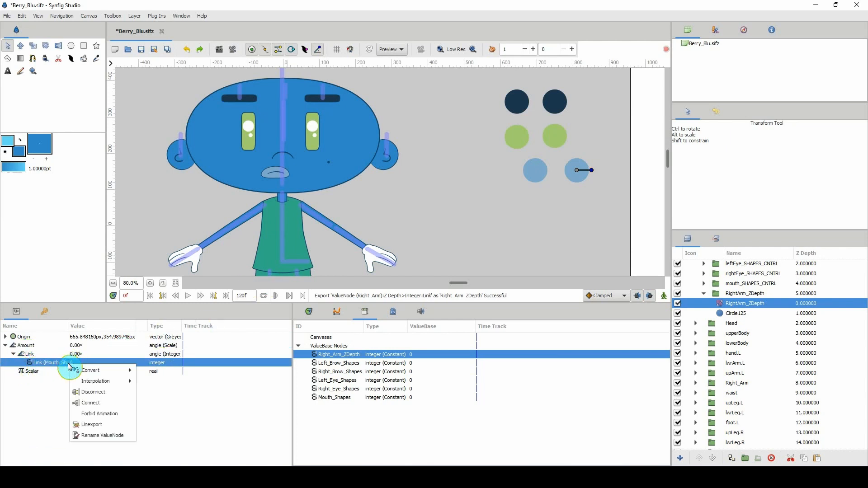
{"action": "left_click", "coordinate": [93, 392]}
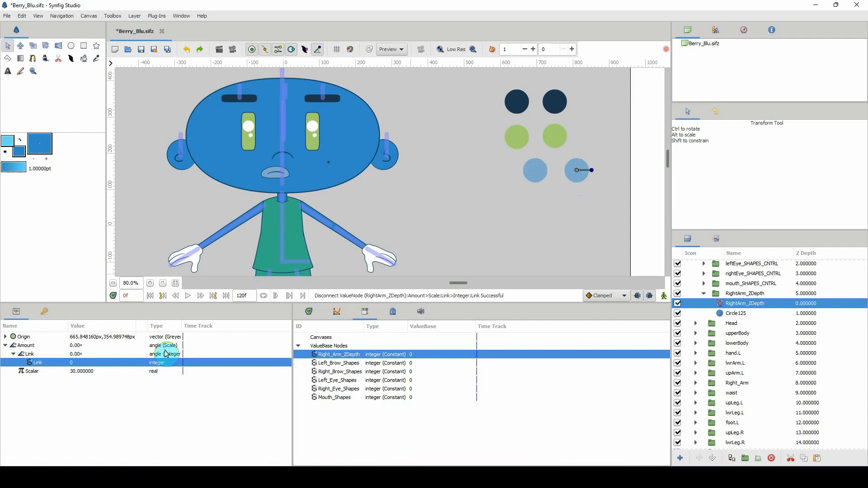
{"action": "right_click", "coordinate": [46, 363]}
{"action": "left_click", "coordinate": [64, 390]}
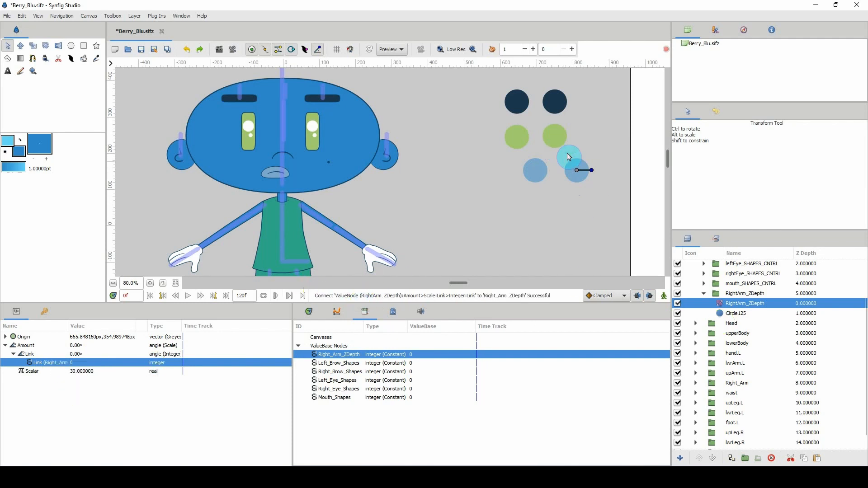
Test the new arm depth control by rotating its handle to about -420°, and undo the rotation.
{"action": "left_click_drag", "start_coordinate": [593, 174], "coordinate": [562, 163]}
{"action": "left_click_drag", "start_coordinate": [590, 164], "coordinate": [593, 204]}
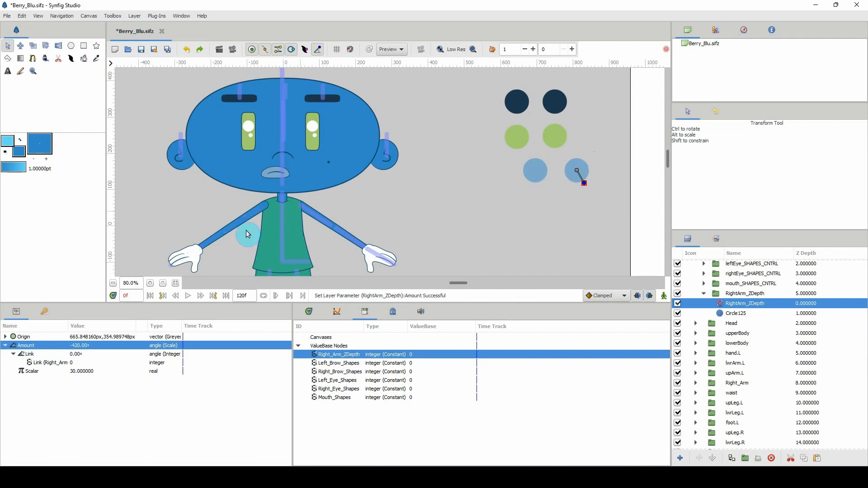
{"action": "mouse_move", "coordinate": [584, 183]}
{"action": "left_mouse_down"}
{"action": "mouse_move", "coordinate": [593, 190]}
{"action": "mouse_move", "coordinate": [569, 182]}
{"action": "left_mouse_up"}
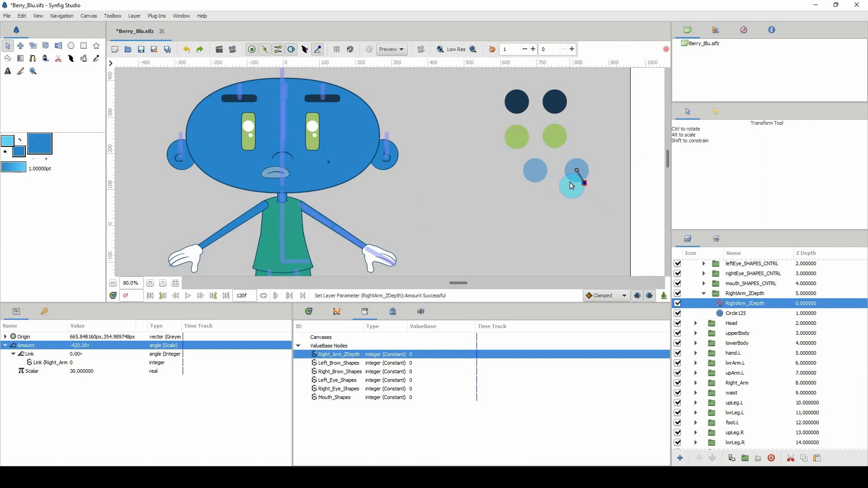
{"action": "left_click", "coordinate": [185, 52]}
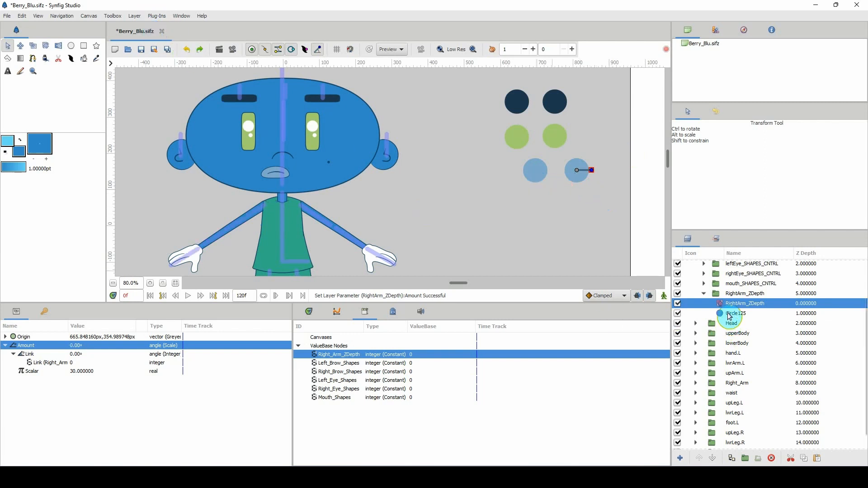
Disconnect the integer link under the RightArm_ZDepth layer's Amount and set the Amount's Scalar to 1.
{"action": "left_click", "coordinate": [35, 363]}
{"action": "right_click", "coordinate": [59, 364]}
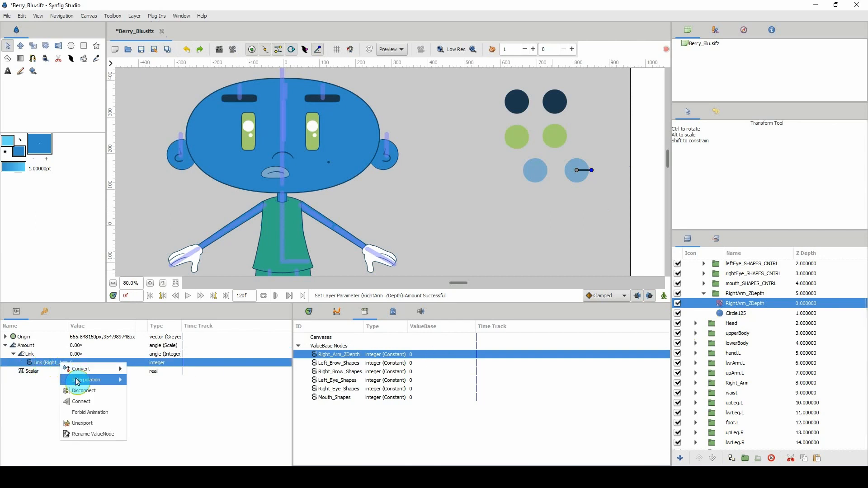
{"action": "left_click", "coordinate": [81, 391]}
{"action": "left_click", "coordinate": [72, 371]}
{"action": "left_click", "coordinate": [71, 371]}
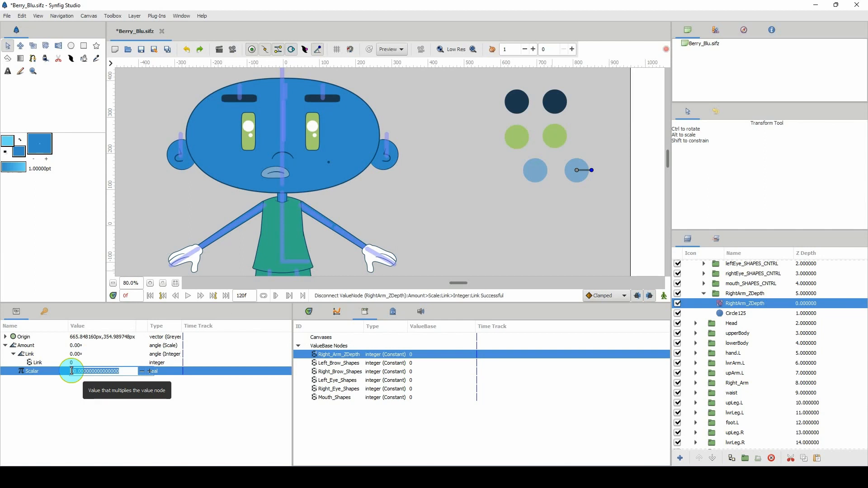
{"action": "type", "text": "0"}
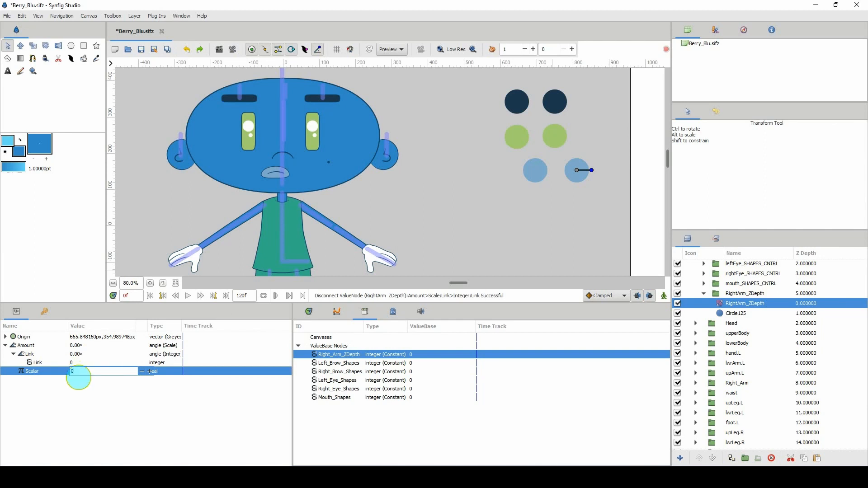
{"action": "key", "text": "Return"}
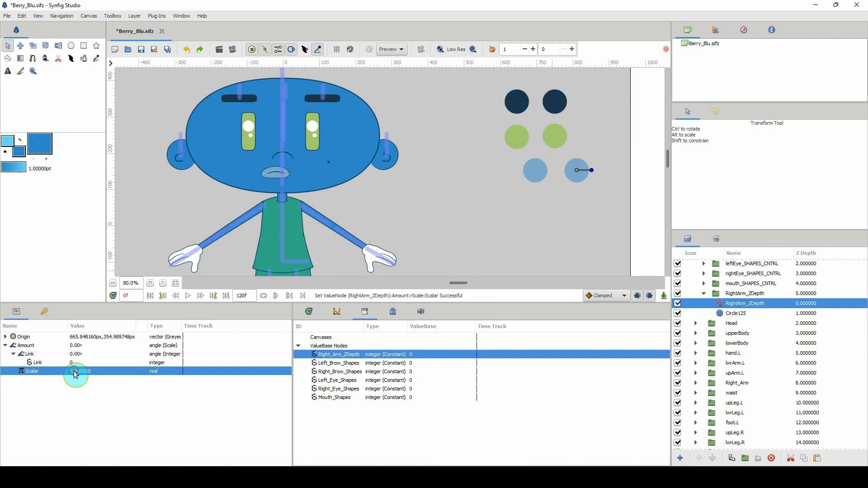
{"action": "left_click", "coordinate": [75, 372]}
{"action": "type", "text": "1"}
{"action": "key", "text": "Return"}
Connect the integer link under the RightArm_ZDepth layer's Amount to the exported Right_Arm_ZDepth value.
{"action": "left_click", "coordinate": [57, 364]}
{"action": "right_click", "coordinate": [58, 369]}
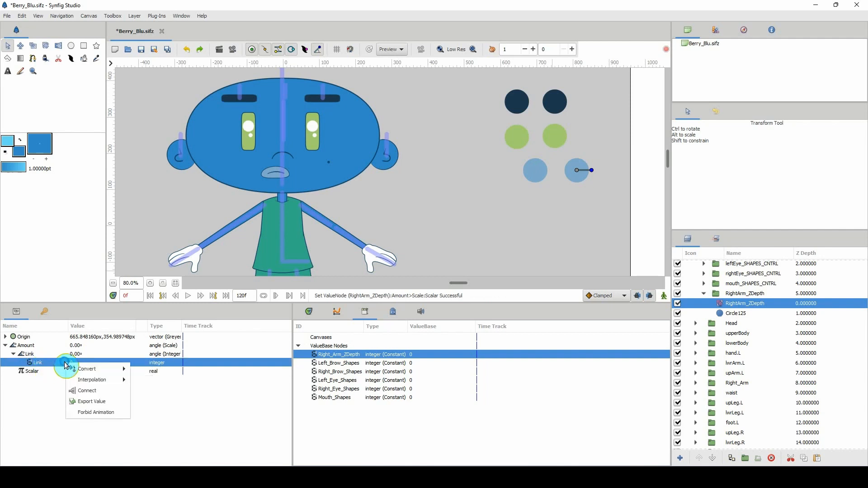
{"action": "left_click", "coordinate": [88, 407]}
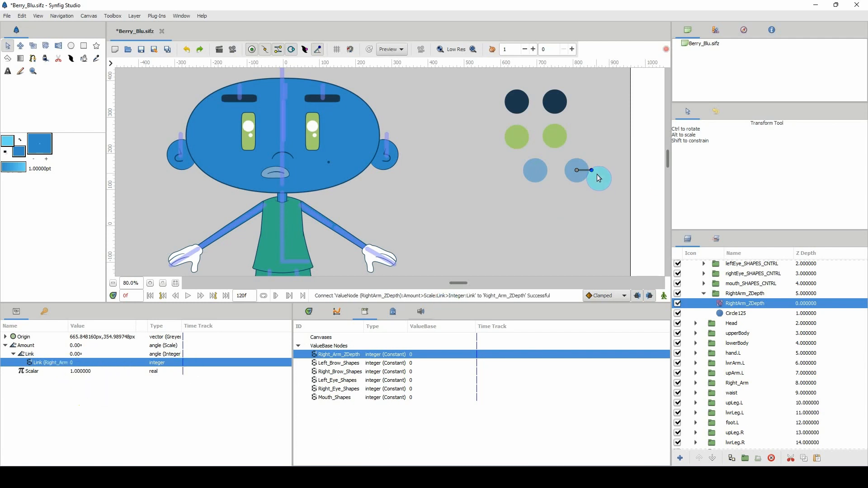
Test the rescaled arm depth control by rotating its handle between about -50° and 13°, and undo the rotations.
{"action": "mouse_move", "coordinate": [594, 174]}
{"action": "left_mouse_down"}
{"action": "mouse_move", "coordinate": [591, 164]}
{"action": "mouse_move", "coordinate": [589, 180]}
{"action": "left_mouse_up"}
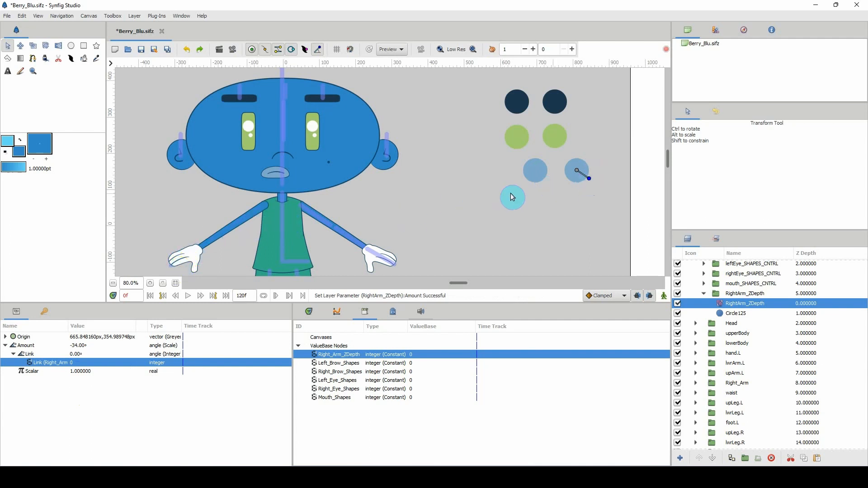
{"action": "left_click", "coordinate": [591, 180]}
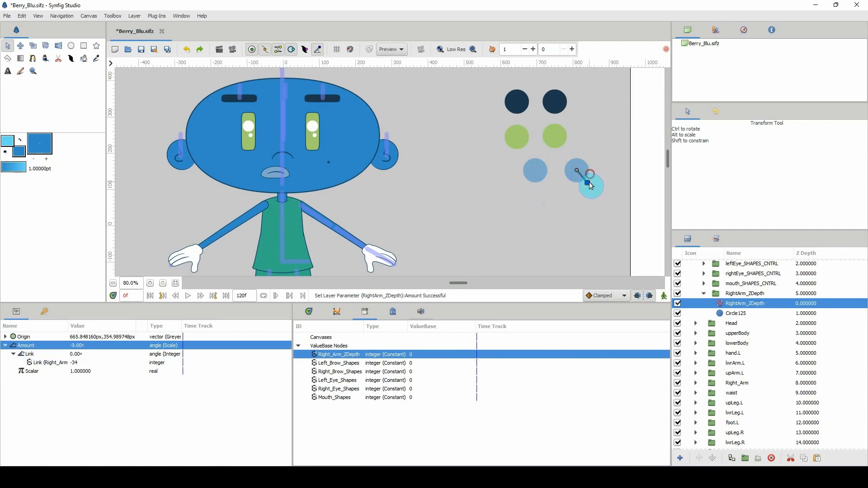
{"action": "left_click_drag", "start_coordinate": [589, 182], "coordinate": [589, 183]}
{"action": "left_click_drag", "start_coordinate": [593, 173], "coordinate": [592, 172]}
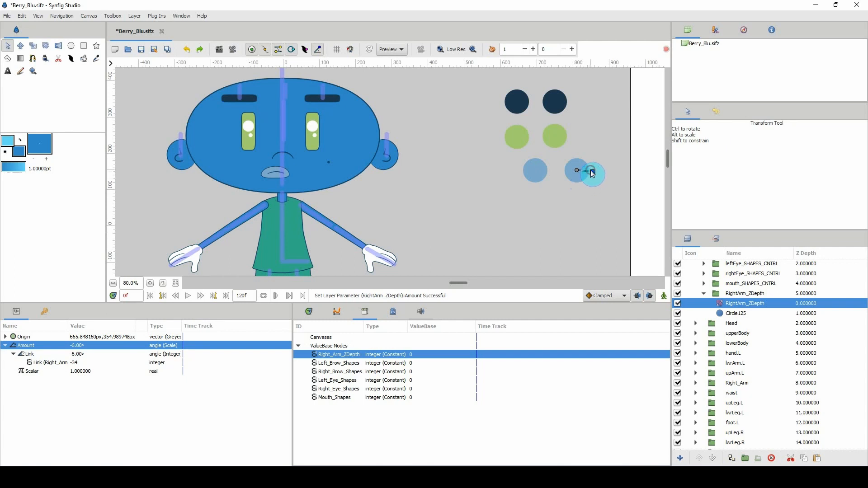
{"action": "left_click_drag", "start_coordinate": [593, 175], "coordinate": [563, 184]}
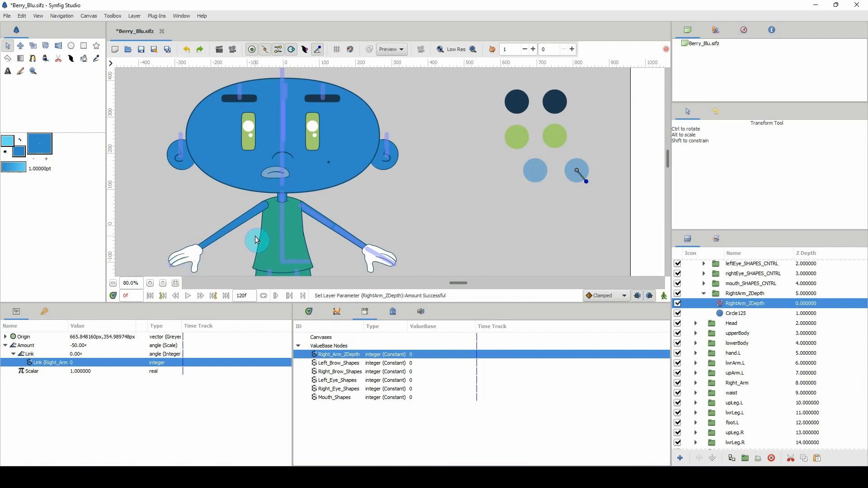
{"action": "left_click_drag", "start_coordinate": [589, 183], "coordinate": [591, 167]}
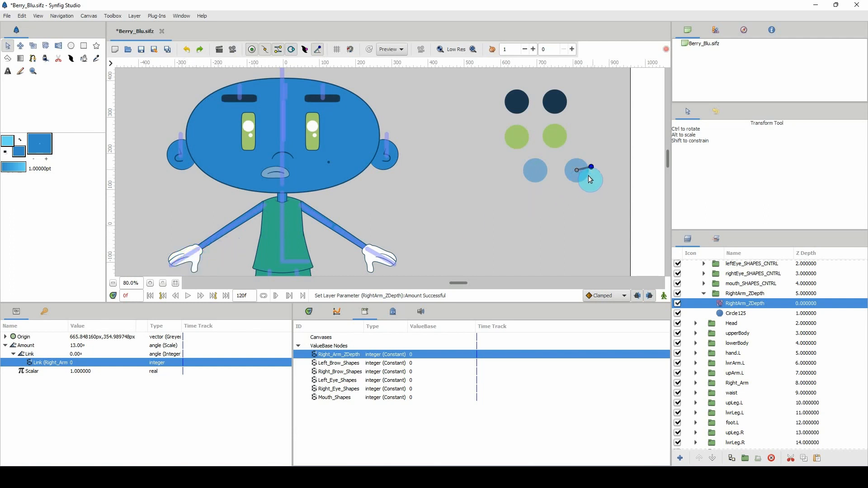
{"action": "left_click_drag", "start_coordinate": [591, 168], "coordinate": [591, 177]}
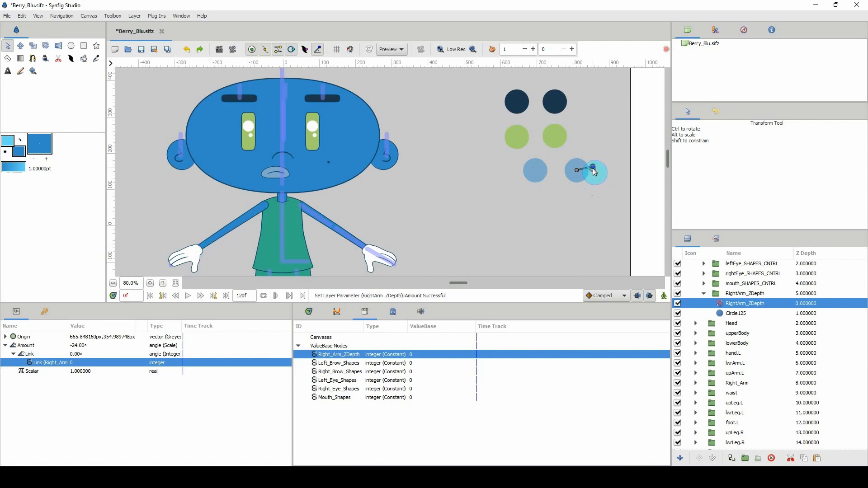
{"action": "left_click", "coordinate": [185, 50]}
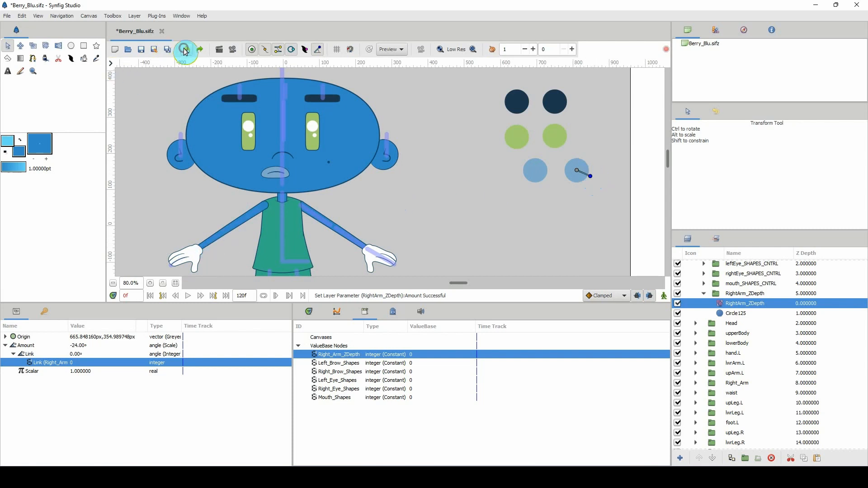
{"action": "left_click", "coordinate": [184, 49]}
{"action": "left_click", "coordinate": [184, 49]}
{"action": "left_click", "coordinate": [184, 49]}
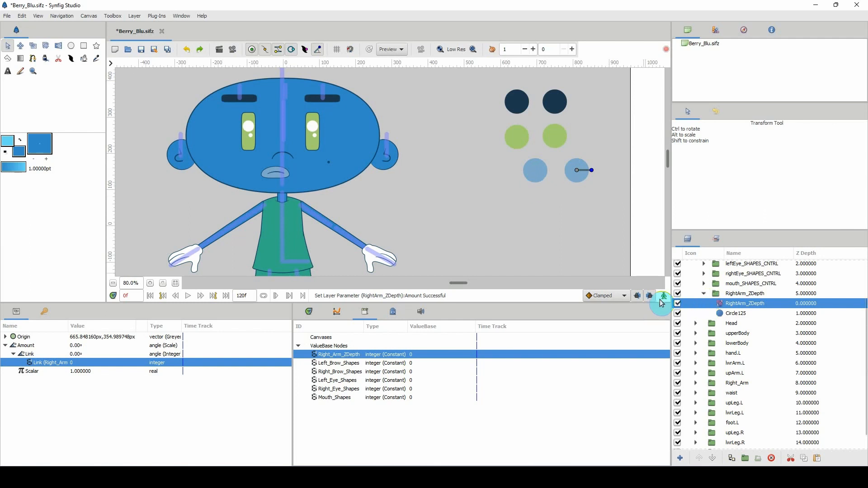
Collapse the RightArm_ZDepth group and set the Z Depth of the Body_B skeleton layer to -200.
{"action": "left_click", "coordinate": [703, 294]}
{"action": "scroll", "coordinate": [742, 293], "scroll_direction": "up", "scroll_amount": 1}
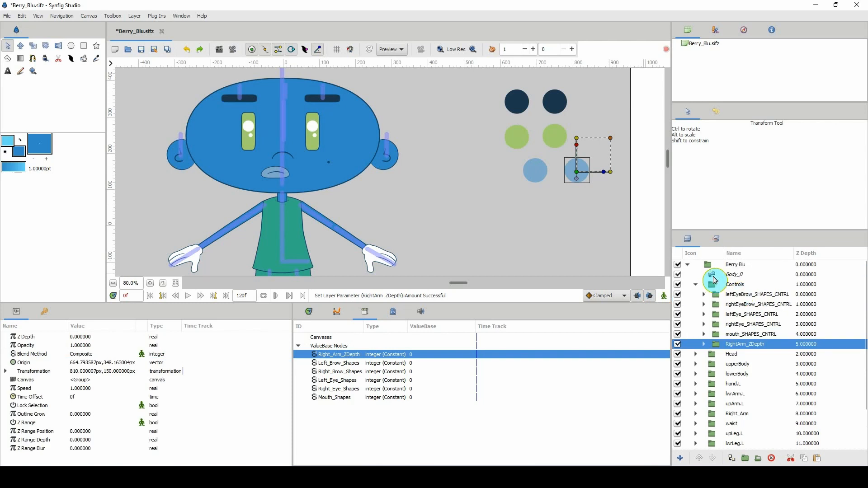
{"action": "left_click", "coordinate": [715, 274]}
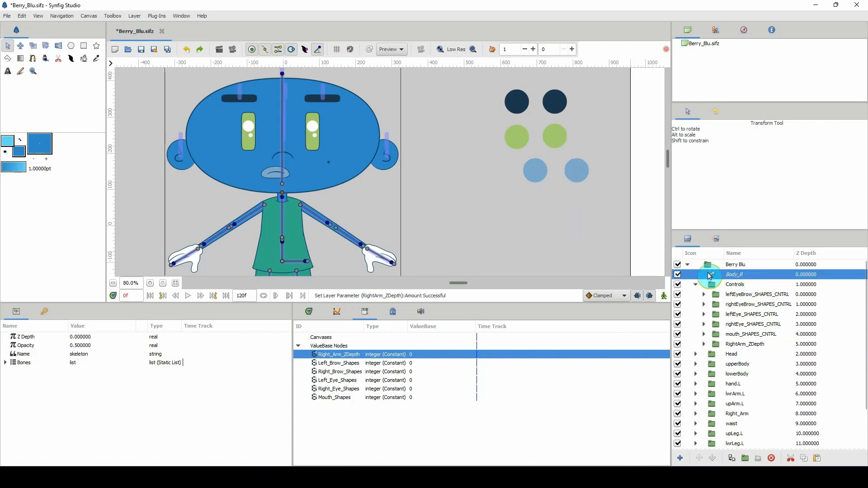
{"action": "left_click", "coordinate": [80, 339]}
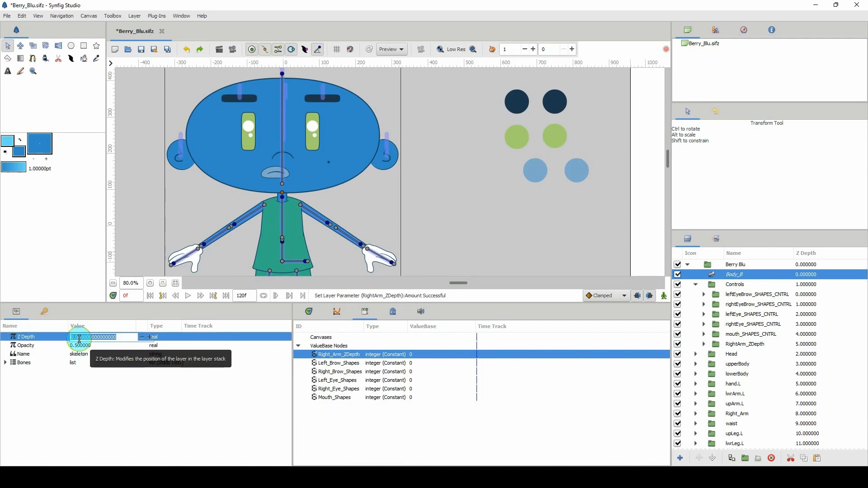
{"action": "type", "text": "-200"}
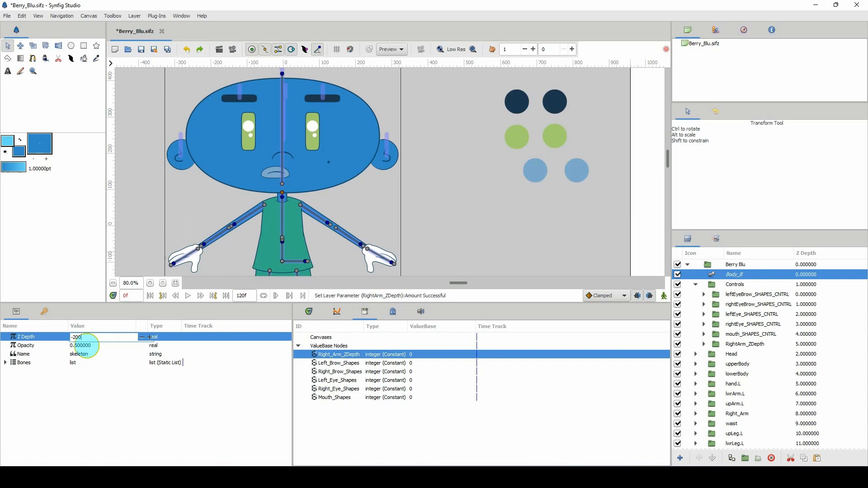
{"action": "key", "text": "Return"}
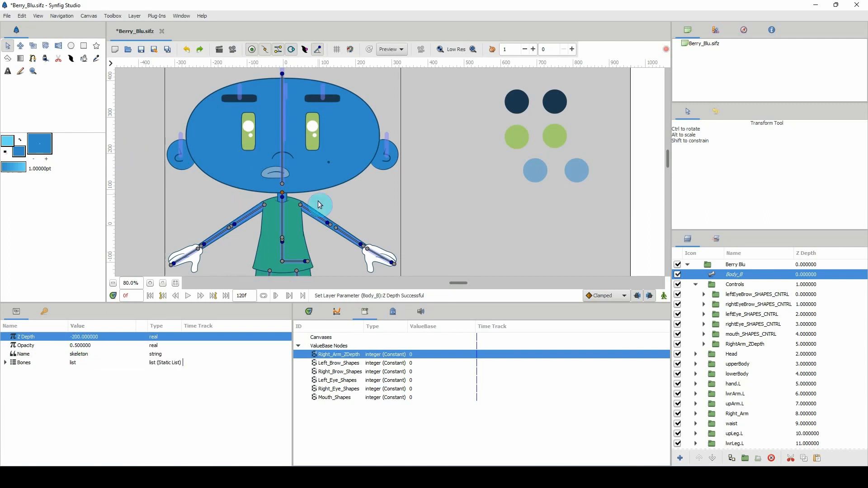
Test the RightArm_ZDepth layer's rotation handle at about -50°, -174° and 13° with the skeleton's new depth.
{"action": "left_click", "coordinate": [719, 344]}
{"action": "left_click", "coordinate": [704, 344]}
{"action": "left_click", "coordinate": [732, 356]}
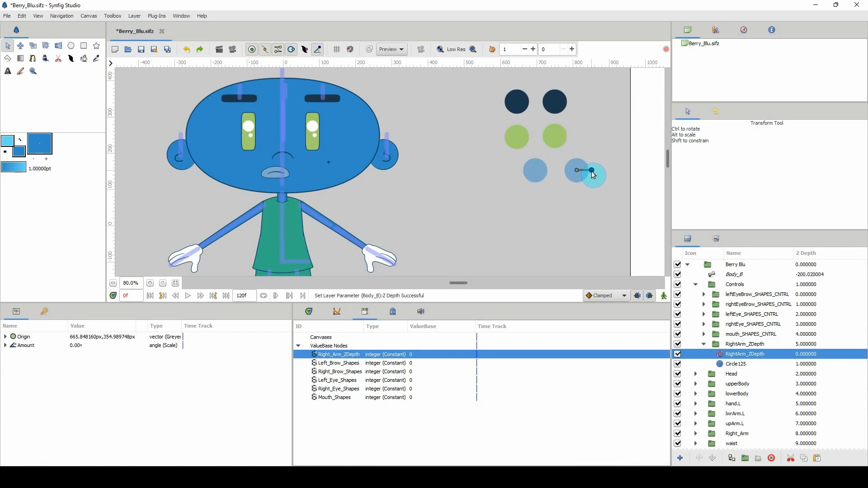
{"action": "left_click_drag", "start_coordinate": [592, 174], "coordinate": [586, 185]}
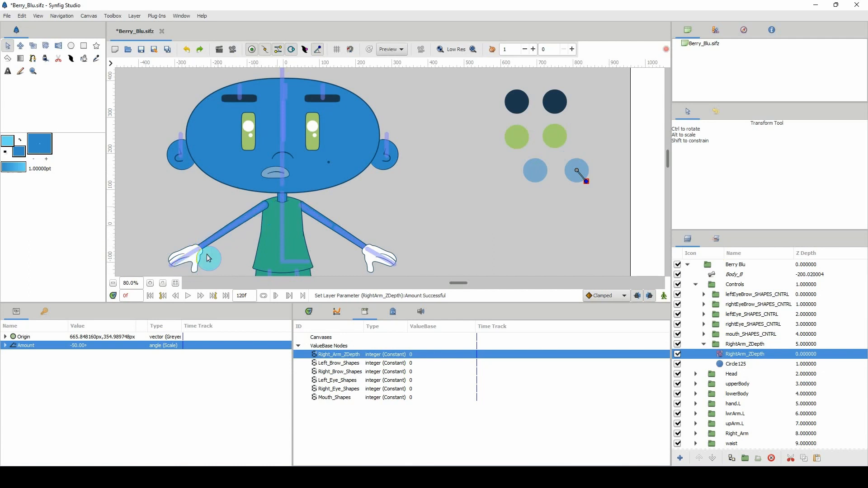
{"action": "left_click_drag", "start_coordinate": [587, 182], "coordinate": [562, 172]}
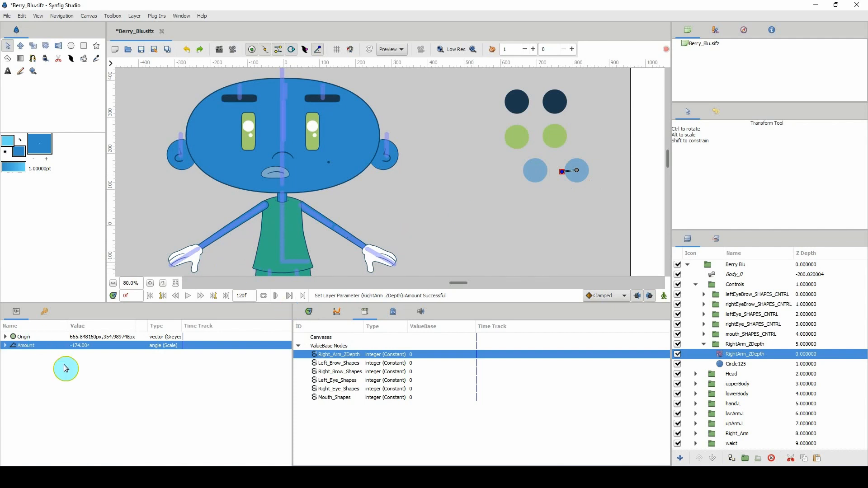
{"action": "left_click", "coordinate": [79, 347]}
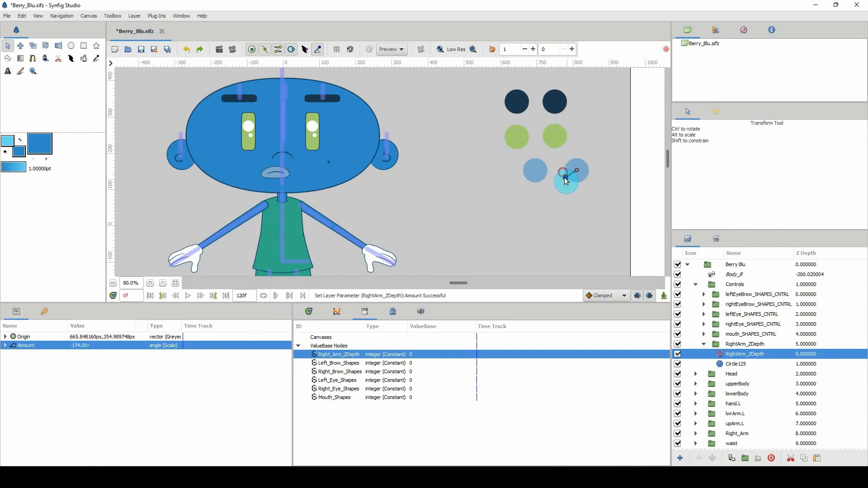
{"action": "left_click_drag", "start_coordinate": [566, 181], "coordinate": [590, 174]}
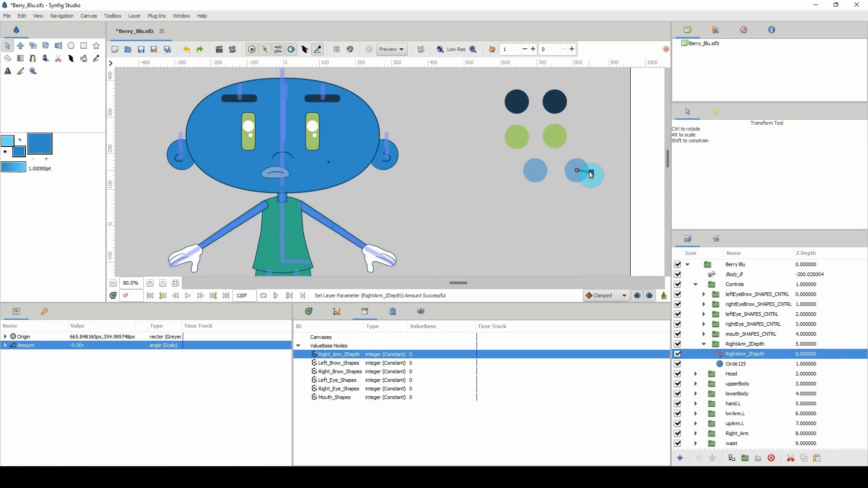
Expand the RightArm_ZDepth layer's Amount down to its integer link and set the Amount to 0°.
{"action": "left_click", "coordinate": [5, 345]}
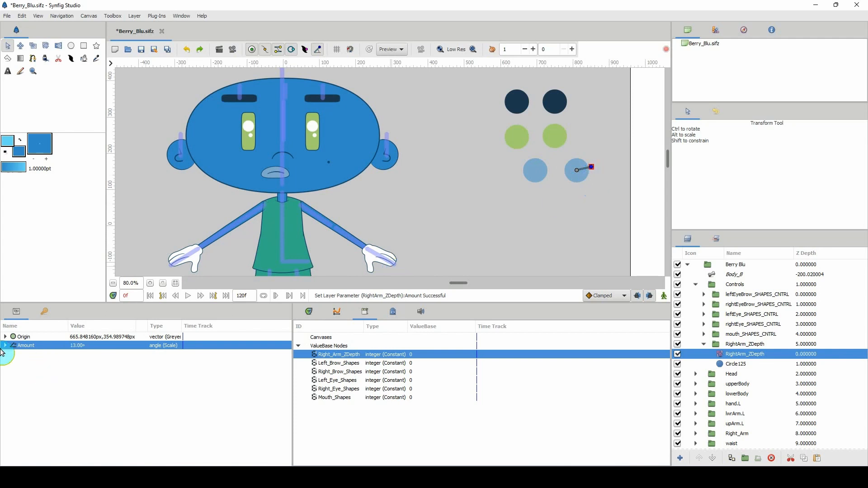
{"action": "left_click", "coordinate": [72, 353]}
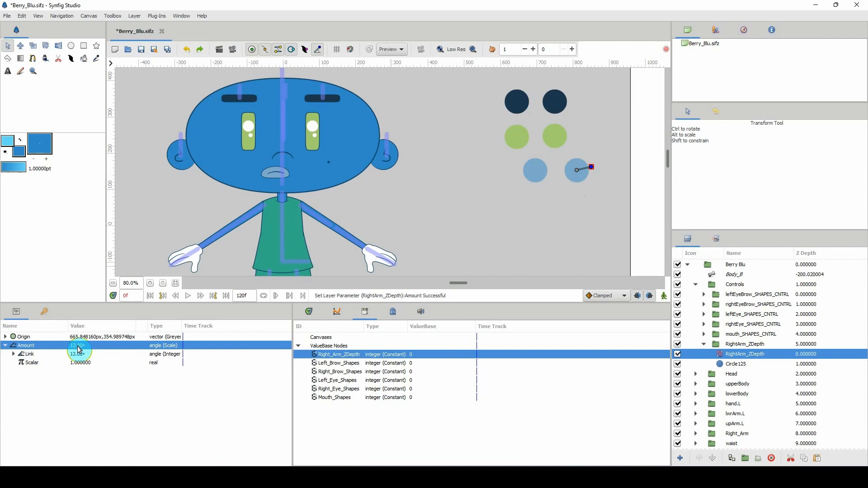
{"action": "left_click", "coordinate": [13, 354]}
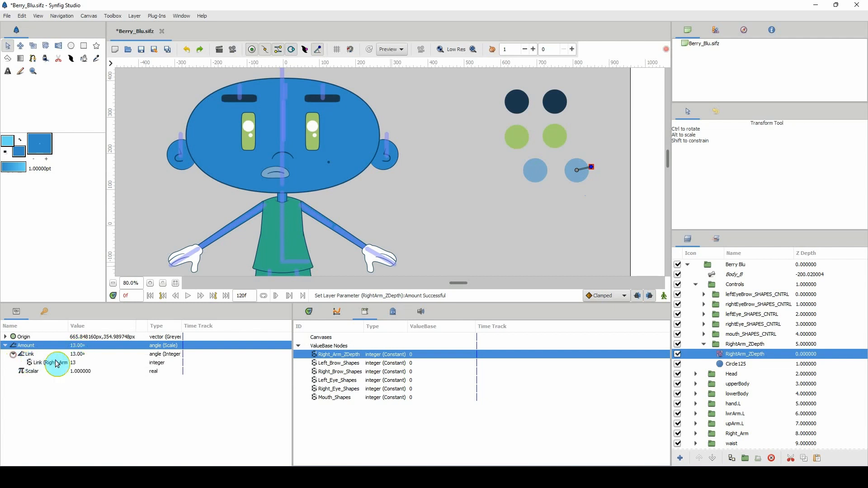
{"action": "left_click", "coordinate": [75, 347]}
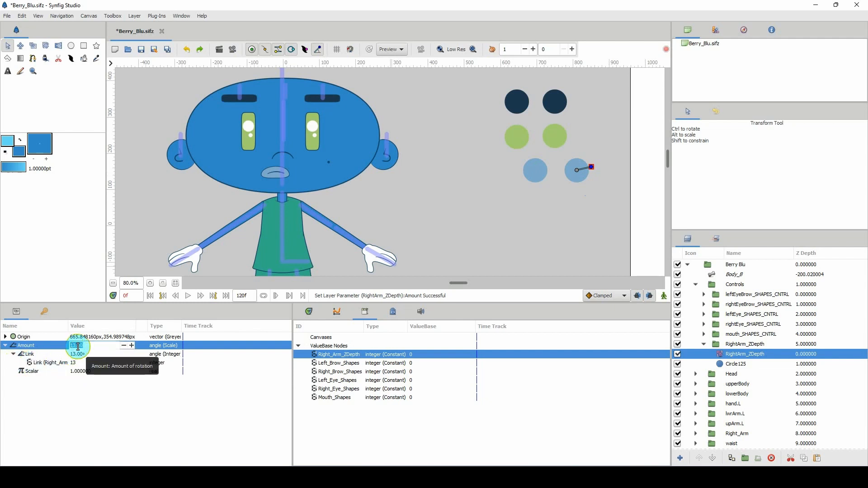
{"action": "type", "text": "0"}
{"action": "key", "text": "Return"}
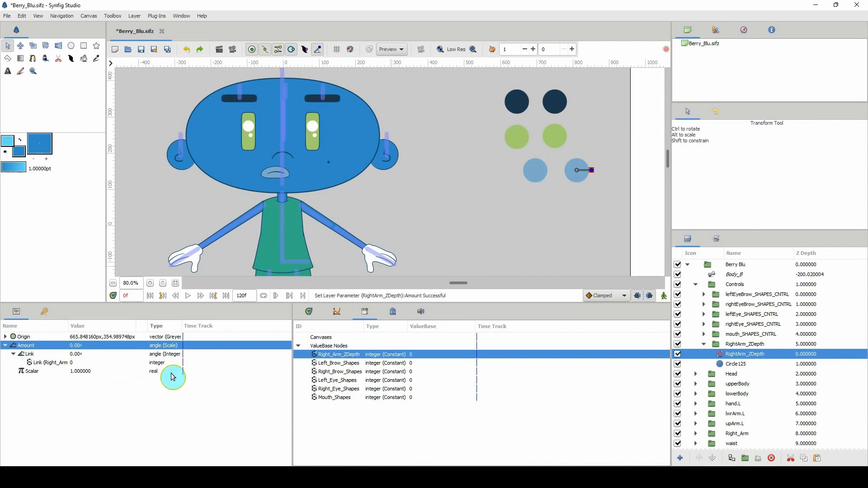
Add the RightArm_ZDepth rotate layer to a new set named RightArm_zDepth.
{"action": "left_click_drag", "start_coordinate": [230, 227], "coordinate": [288, 214]}
{"action": "scroll", "coordinate": [137, 286], "scroll_direction": "down", "scroll_amount": 1}
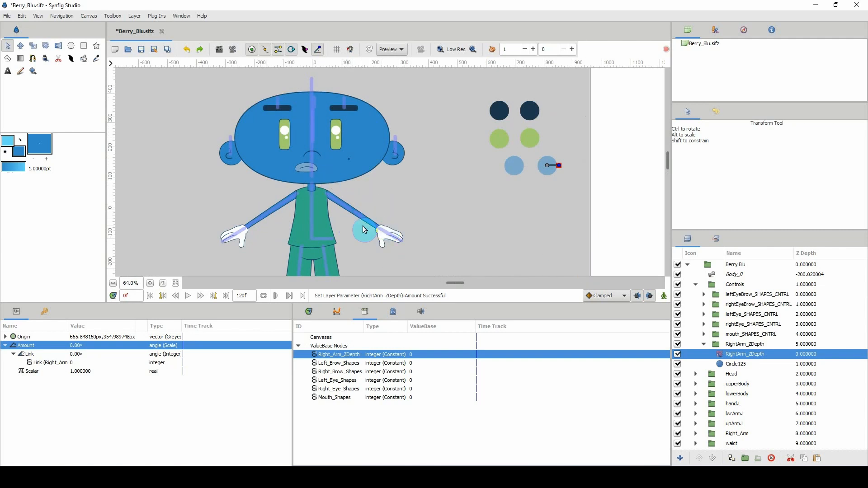
{"action": "scroll", "coordinate": [362, 227], "scroll_direction": "down", "scroll_amount": 3}
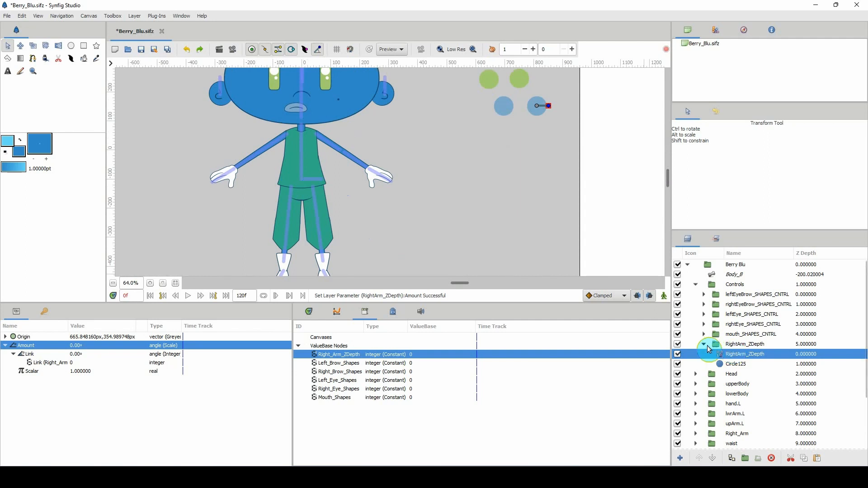
{"action": "scroll", "coordinate": [457, 172], "scroll_direction": "up", "scroll_amount": 1}
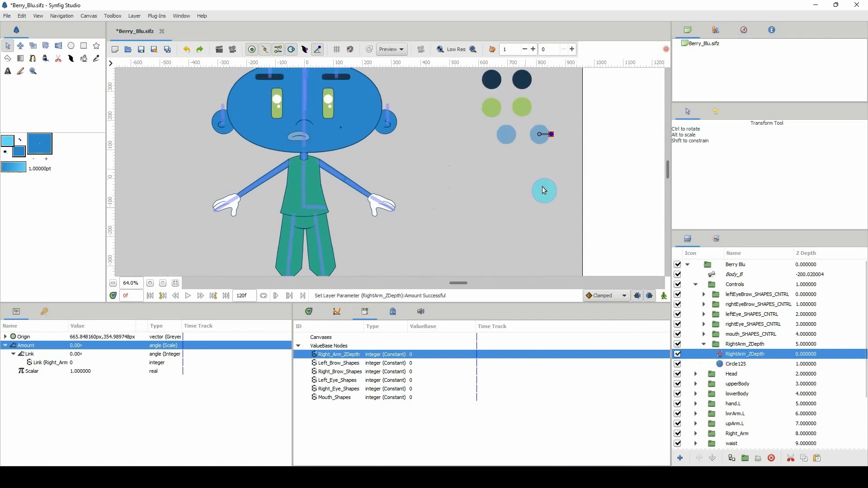
{"action": "scroll", "coordinate": [533, 199], "scroll_direction": "up", "scroll_amount": 1}
{"action": "right_click", "coordinate": [735, 358]}
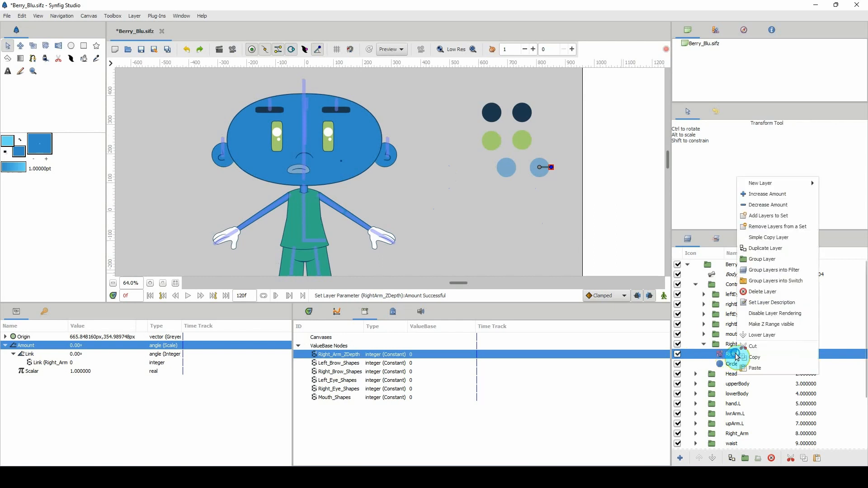
{"action": "left_click", "coordinate": [762, 215]}
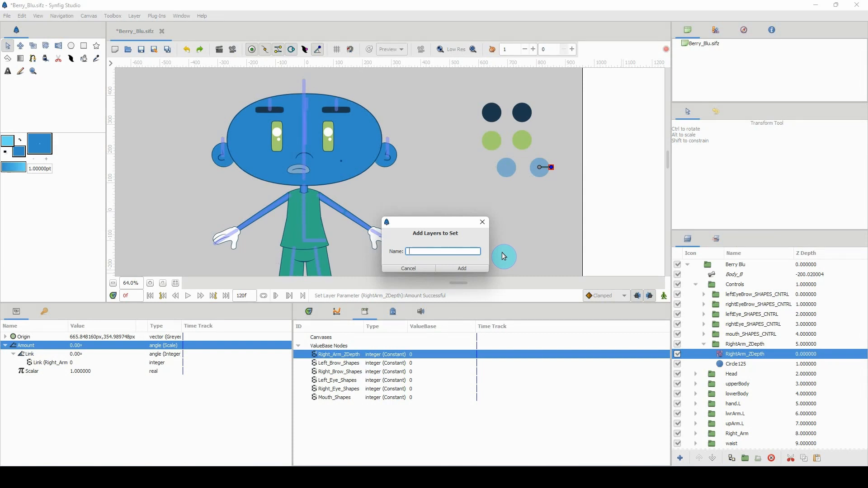
{"action": "type", "text": "RightArm_zDepth"}
{"action": "left_click", "coordinate": [470, 269]}
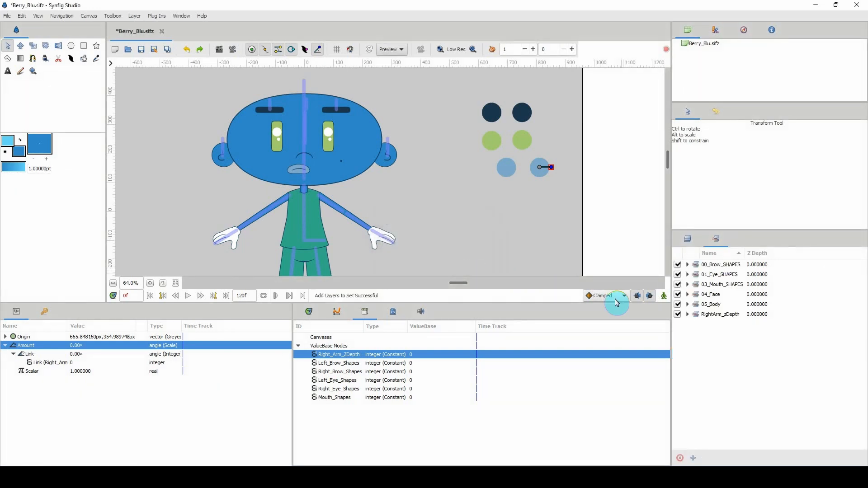
Rename the RightArm_zDepth set as 06_RightArm_zDepth so it follows the numbering of the other sets.
{"action": "left_click", "coordinate": [705, 316]}
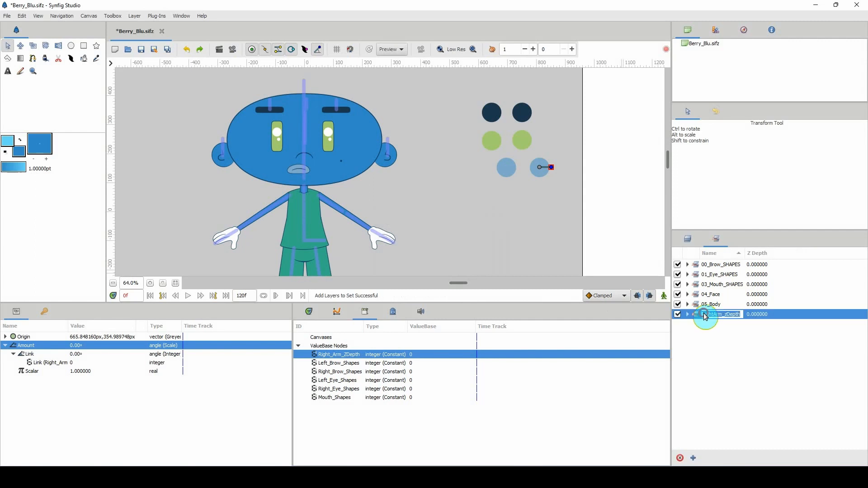
{"action": "left_click", "coordinate": [703, 315]}
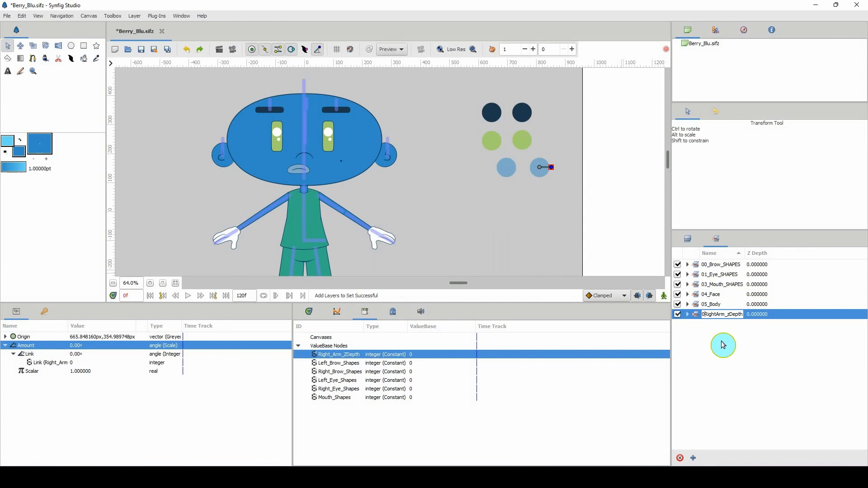
{"action": "key", "text": "Return"}
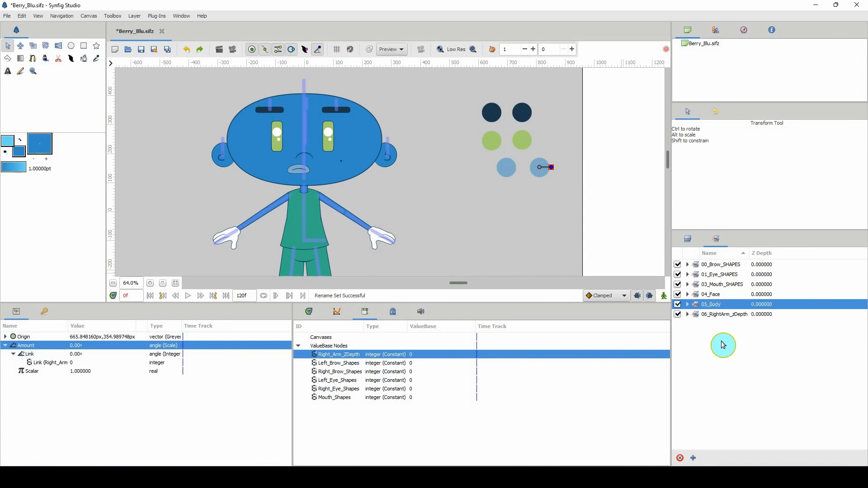
Select the rotate layer through the 06_RightArm_zDepth set, turn its handle to about -59°, and undo the rotation.
{"action": "left_click", "coordinate": [705, 315]}
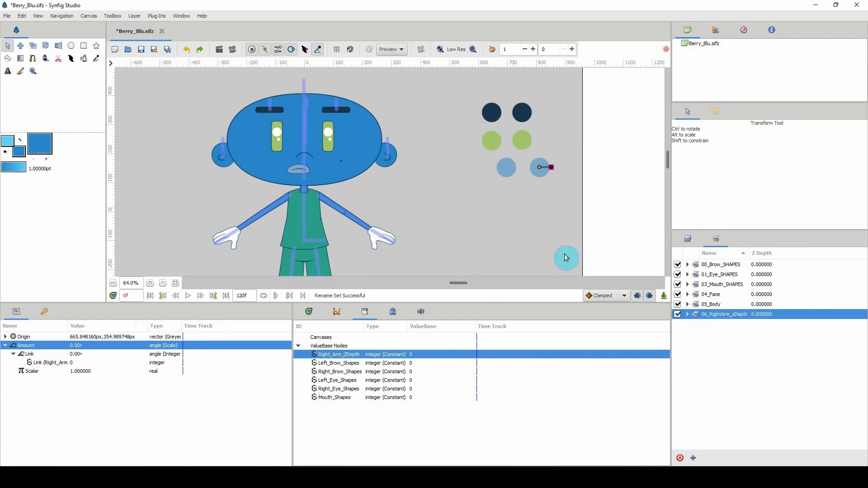
{"action": "left_click", "coordinate": [698, 305]}
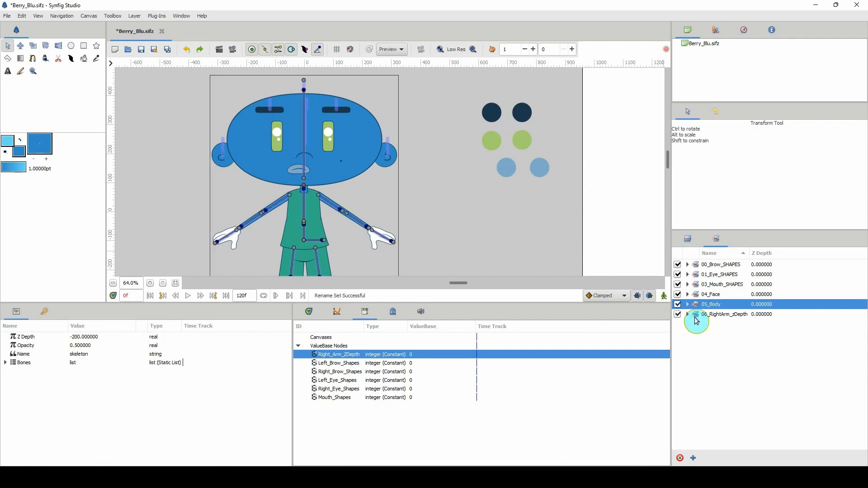
{"action": "left_click", "coordinate": [694, 316]}
{"action": "left_click_drag", "start_coordinate": [315, 213], "coordinate": [335, 211]}
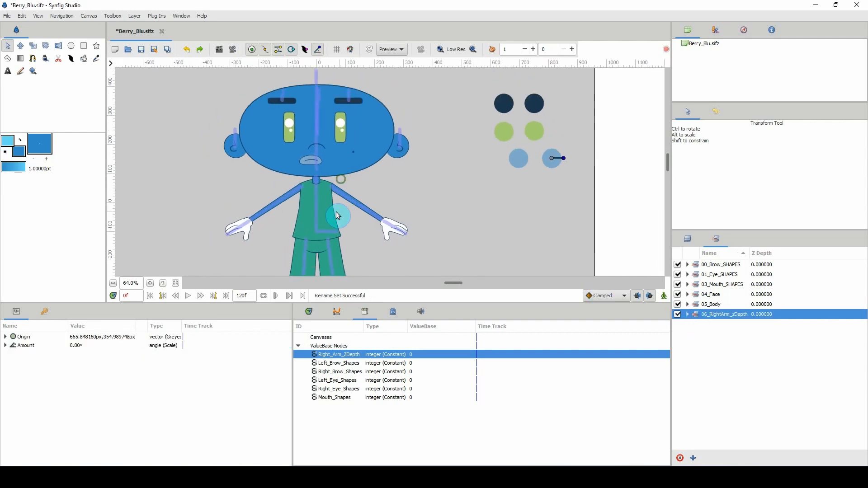
{"action": "left_click_drag", "start_coordinate": [551, 159], "coordinate": [558, 170]}
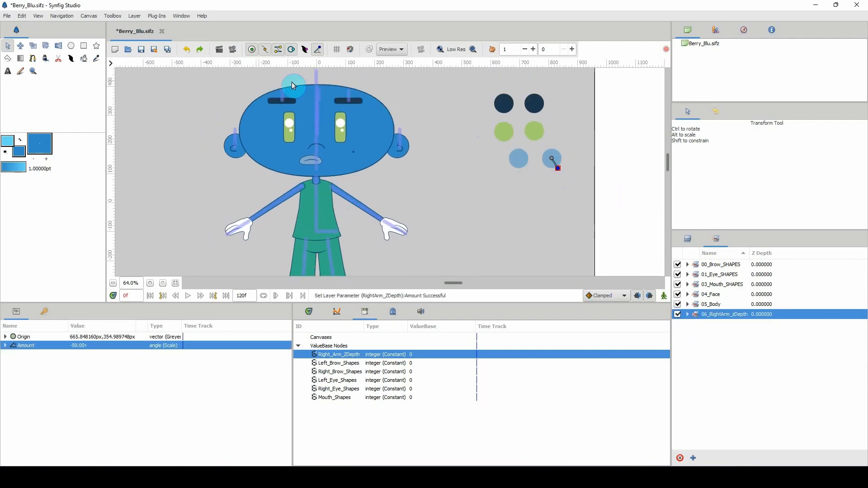
{"action": "left_click", "coordinate": [187, 51]}
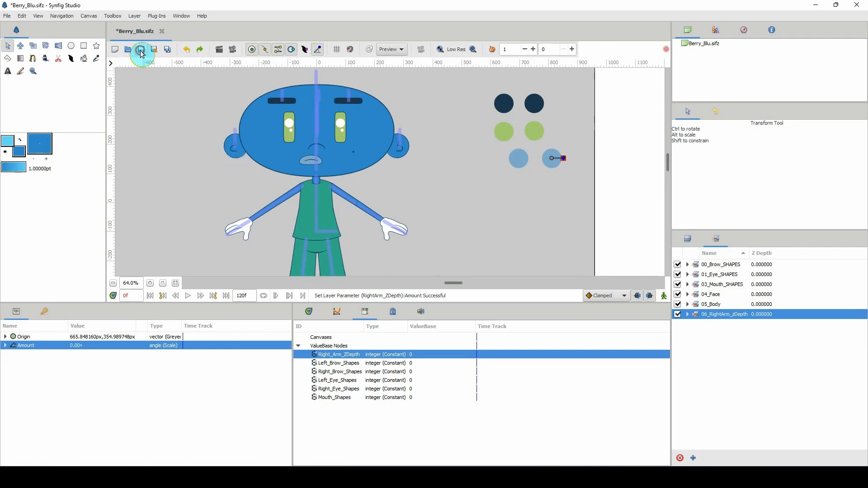
Save the changes to the Berry_Blu.sifz file.
{"action": "left_click", "coordinate": [140, 53]}
Enlarge the canvas area downwards and frame the whole character from head to feet beside the round controls.
{"action": "scroll", "coordinate": [133, 285], "scroll_direction": "down", "scroll_amount": 2}
{"action": "scroll", "coordinate": [133, 286], "scroll_direction": "up", "scroll_amount": 1}
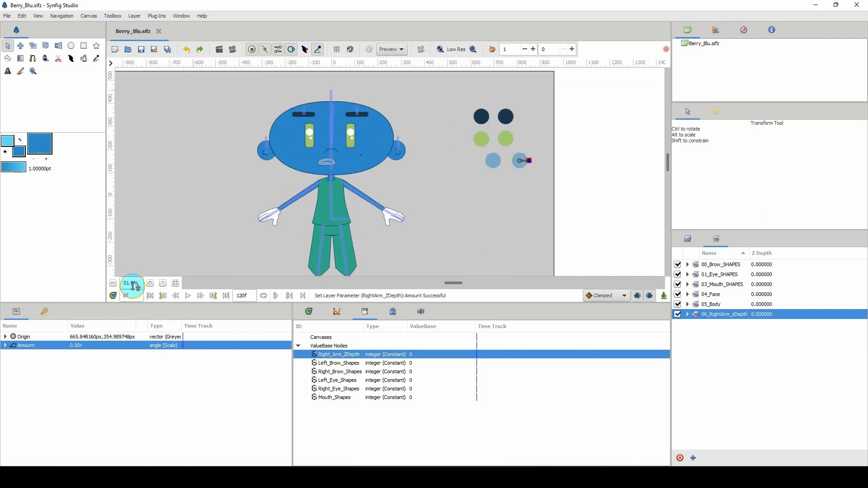
{"action": "scroll", "coordinate": [132, 286], "scroll_direction": "up", "scroll_amount": 1}
{"action": "left_click_drag", "start_coordinate": [223, 223], "coordinate": [271, 202]}
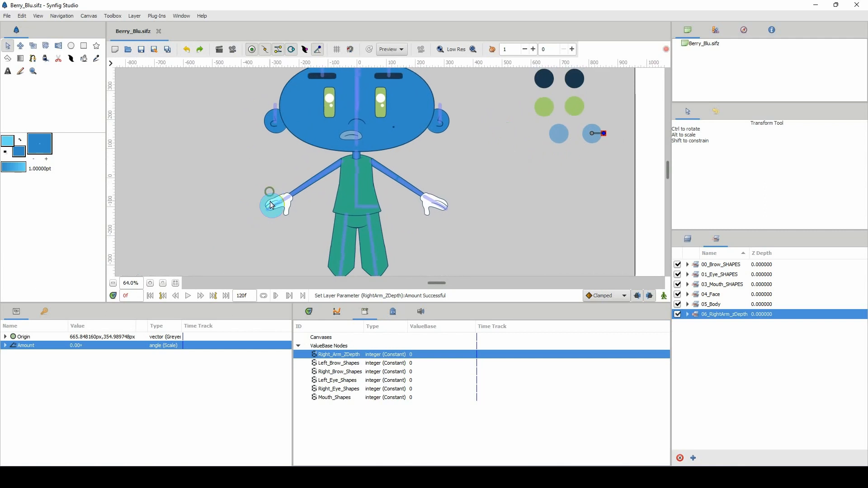
{"action": "left_click_drag", "start_coordinate": [309, 303], "coordinate": [305, 340]}
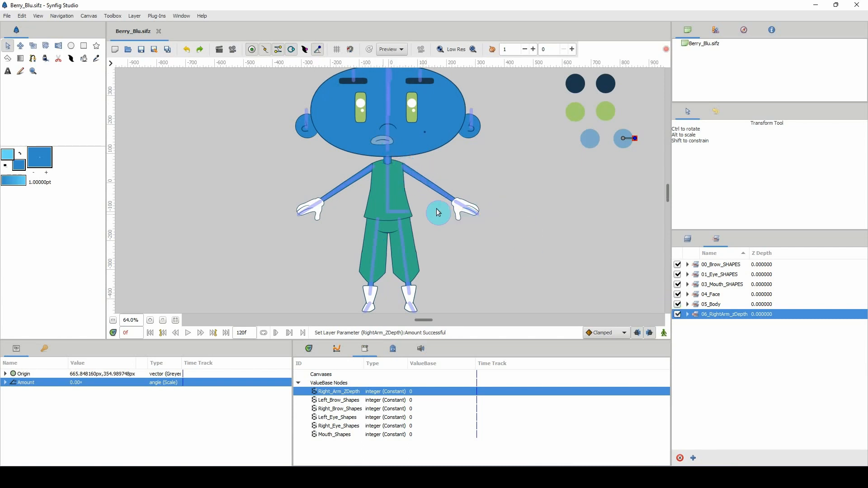
{"action": "scroll", "coordinate": [370, 268], "scroll_direction": "down", "scroll_amount": 1}
{"action": "scroll", "coordinate": [371, 268], "scroll_direction": "down", "scroll_amount": 3}
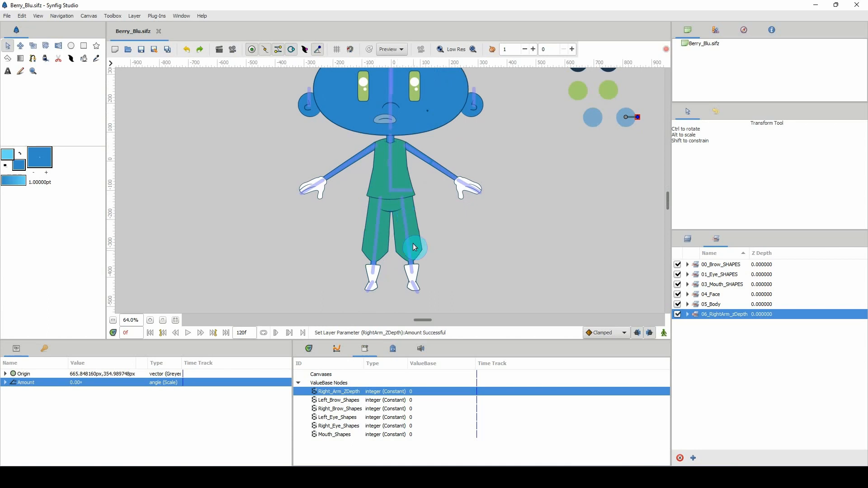
{"action": "scroll", "coordinate": [368, 273], "scroll_direction": "up", "scroll_amount": 2}
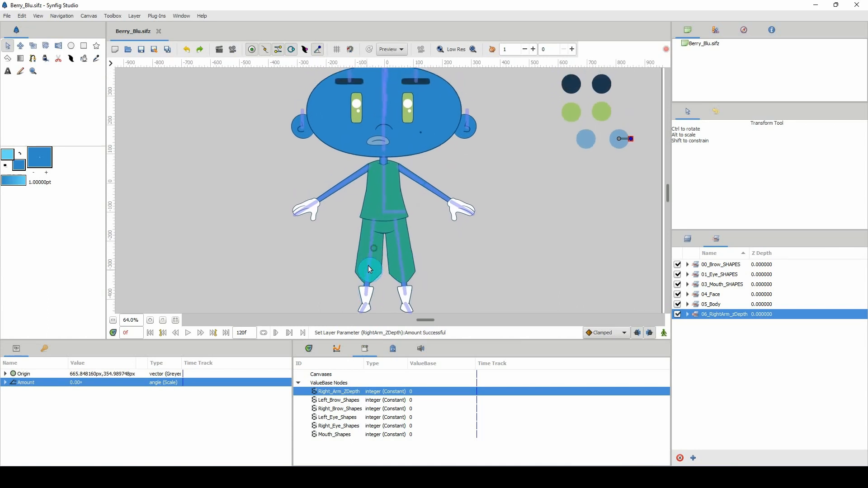
{"action": "left_click_drag", "start_coordinate": [388, 341], "coordinate": [388, 362]}
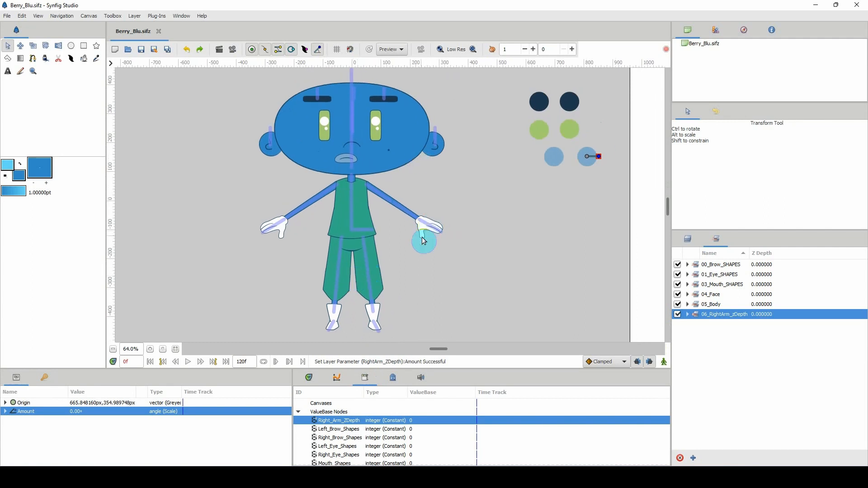